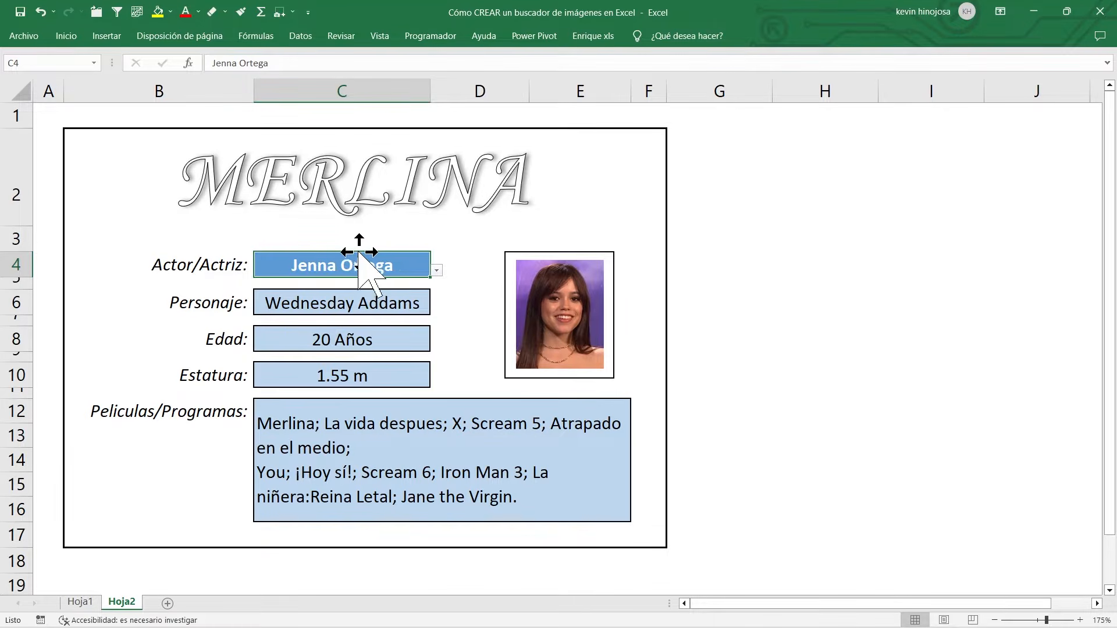
Step: Choose Catherine Zeta-Jones as the actress in cell C4 of Hoja2 and view the source table on Hoja1
left_click(436, 271)
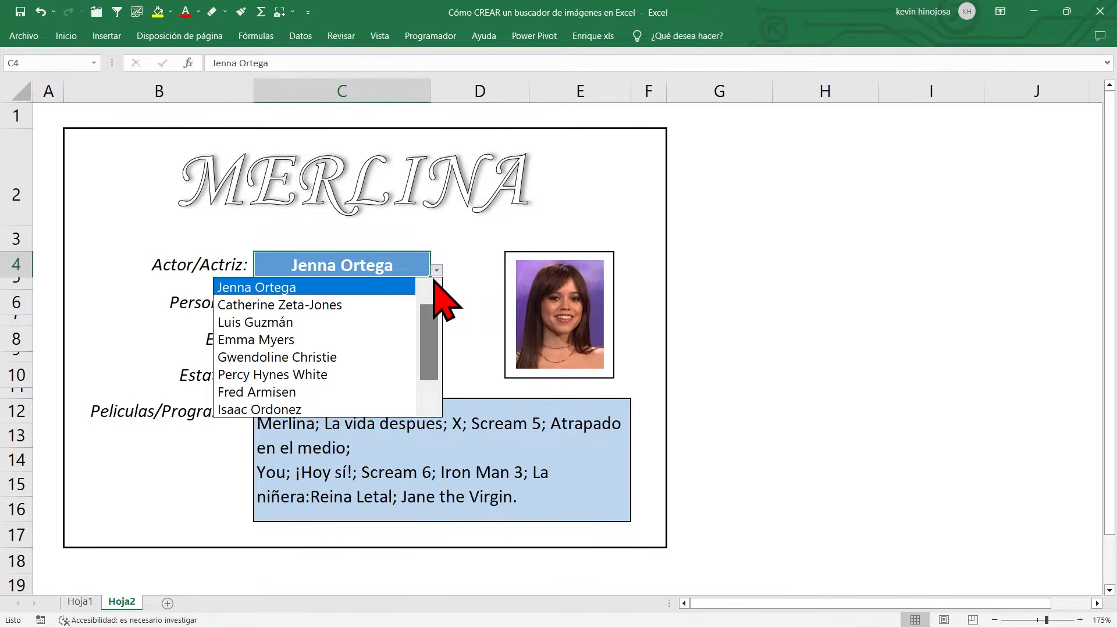
left_click(340, 306)
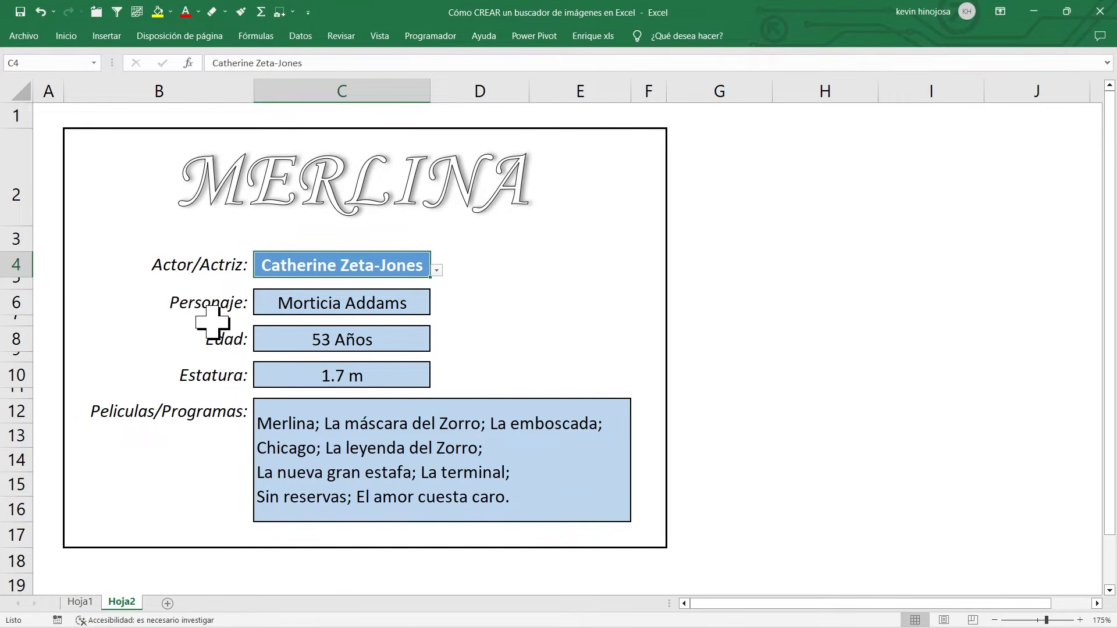
left_click(82, 602)
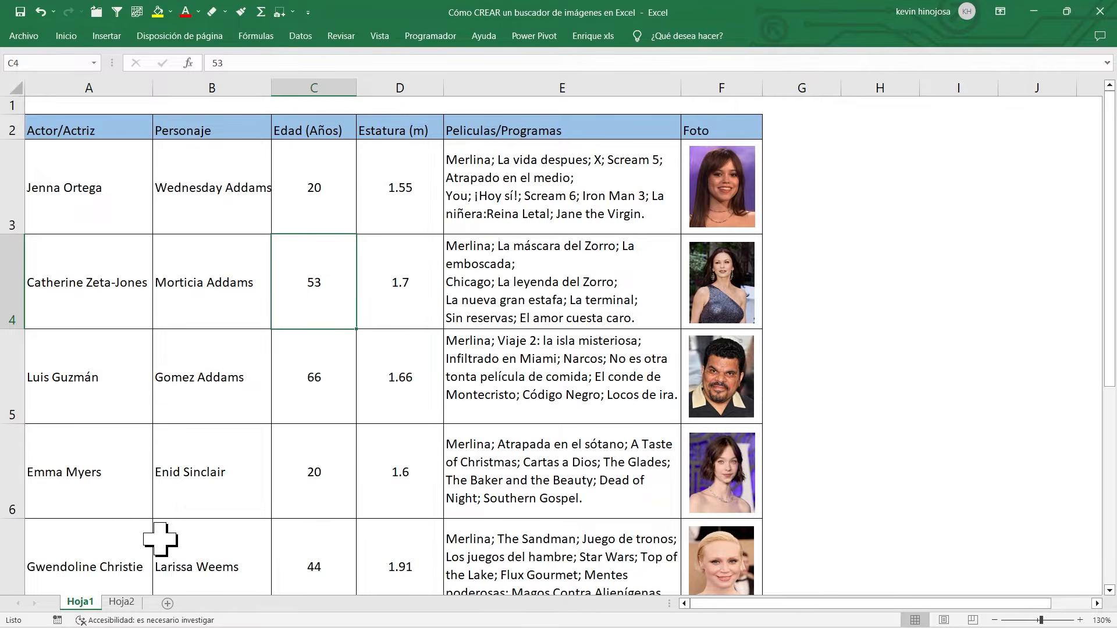
left_click(123, 603)
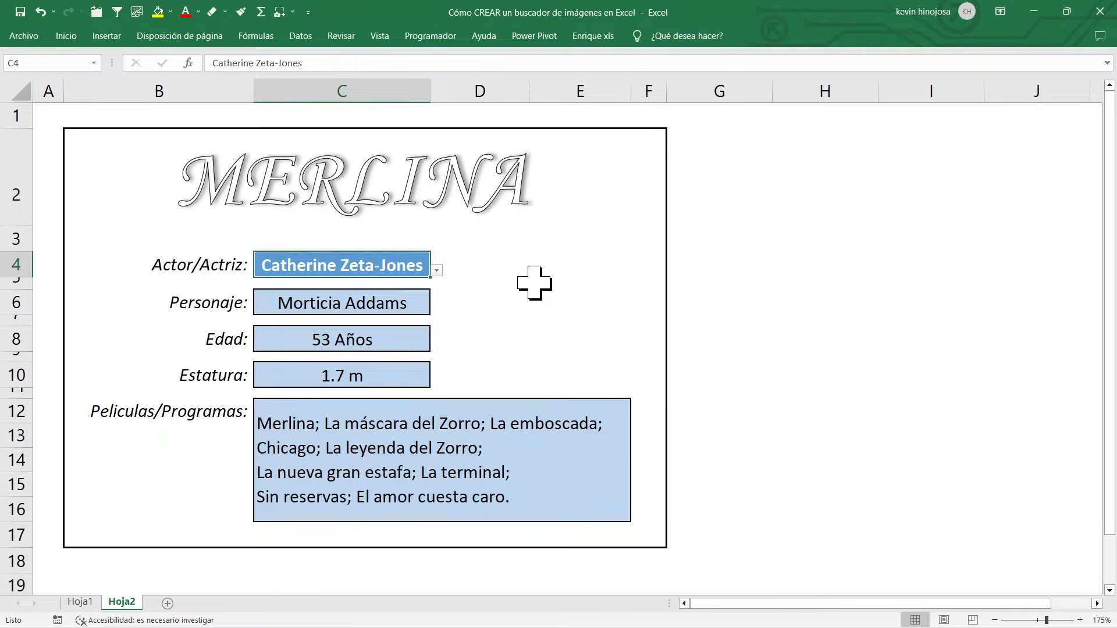
Step: Start defining a new name called BUSCADOR with cell E4 of Hoja2 selected
left_click_drag(473, 258, 643, 373)
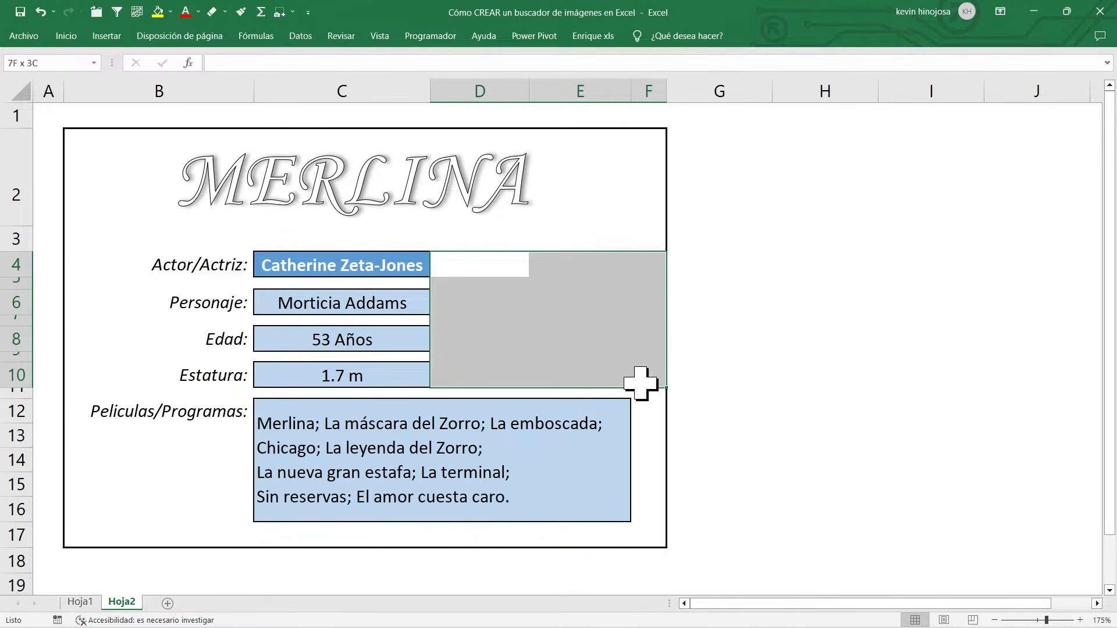
left_click(560, 259)
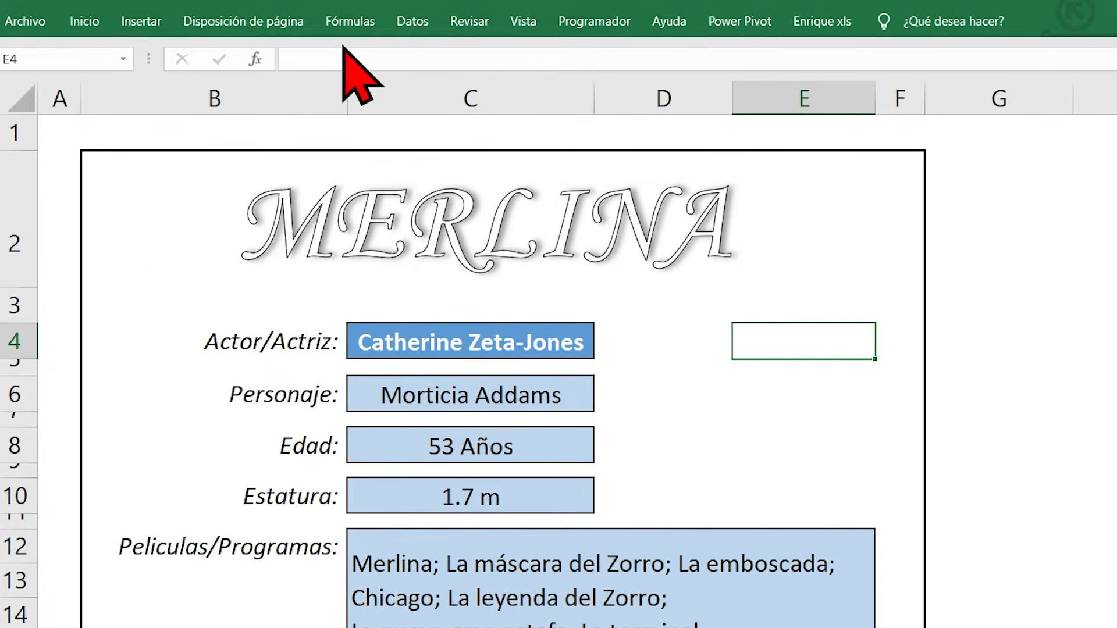
left_click(348, 23)
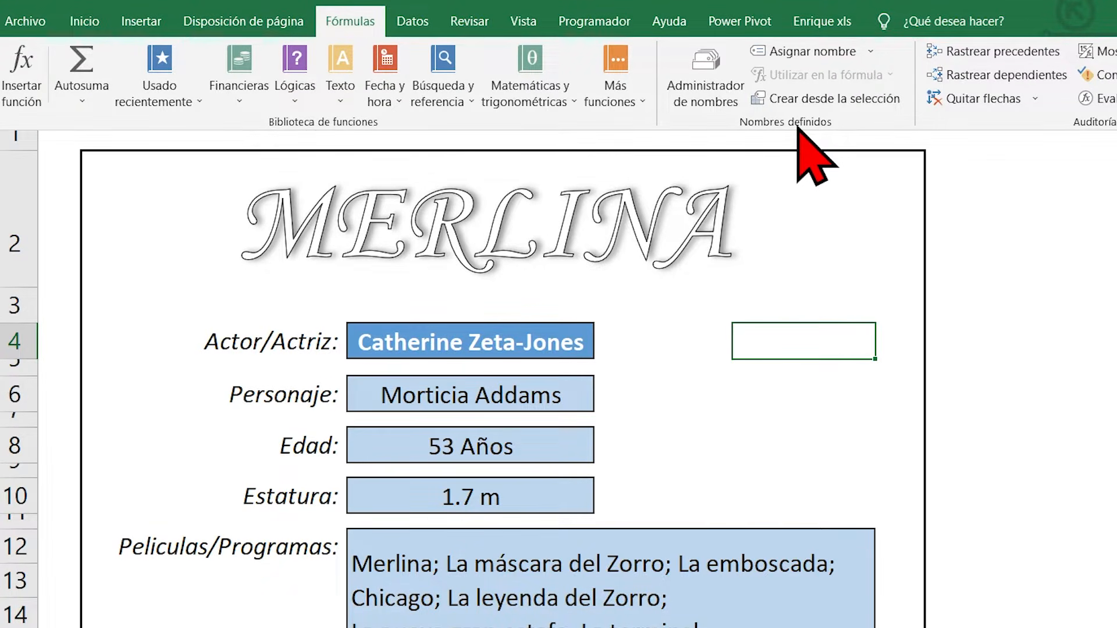
left_click(811, 52)
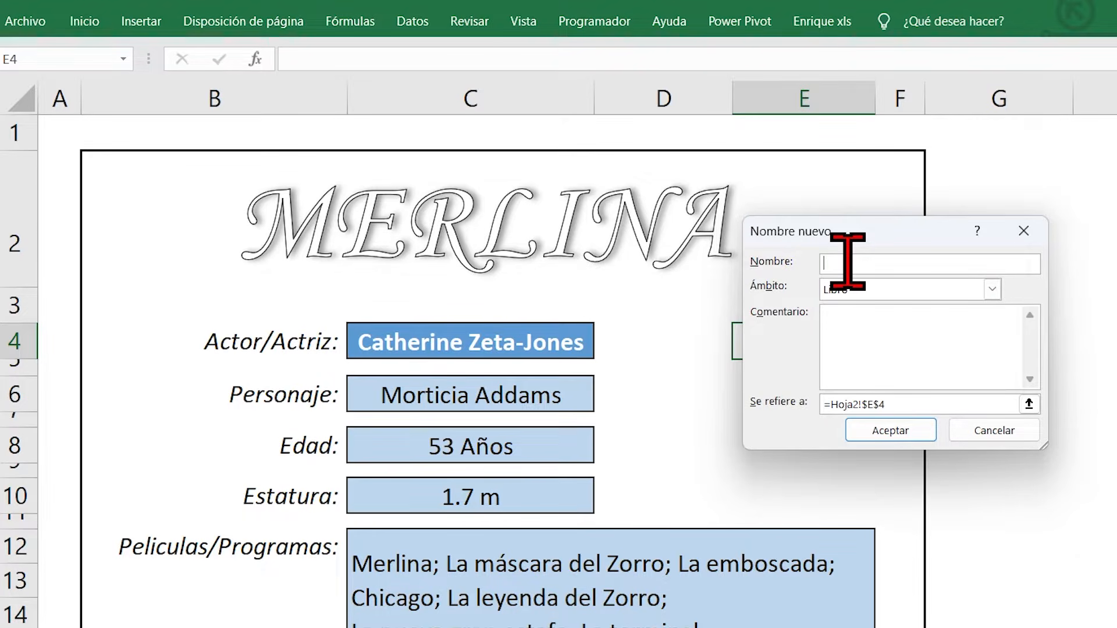
type("BUSCADOR")
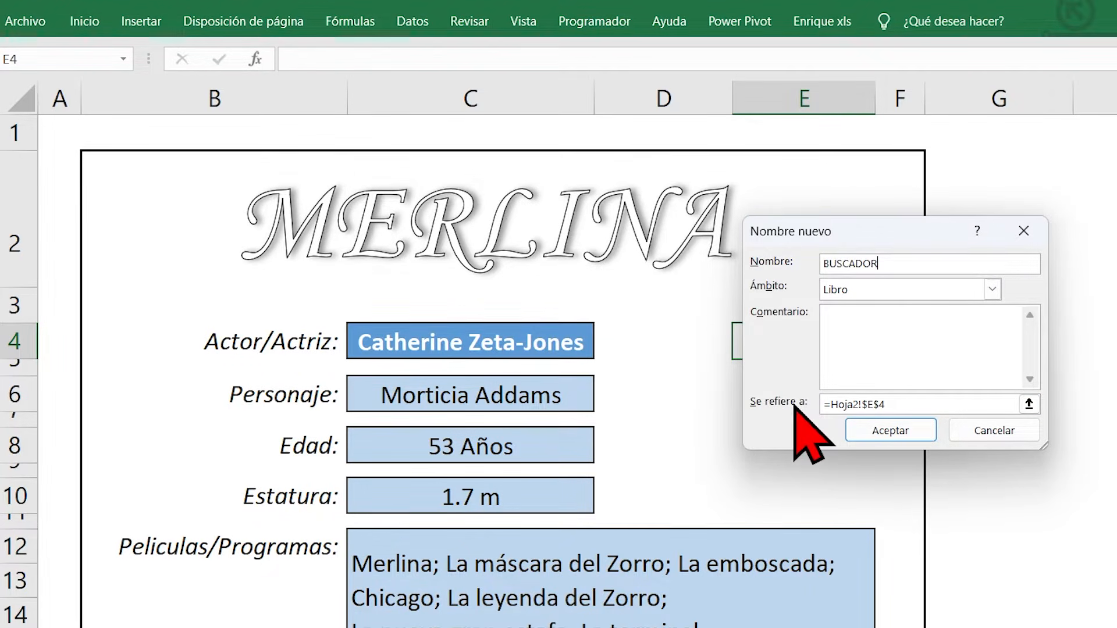
Step: Replace the name's reference with the start of an INDICE formula using Hoja1!$A$3:$F$11 as its matrix
left_click(915, 400)
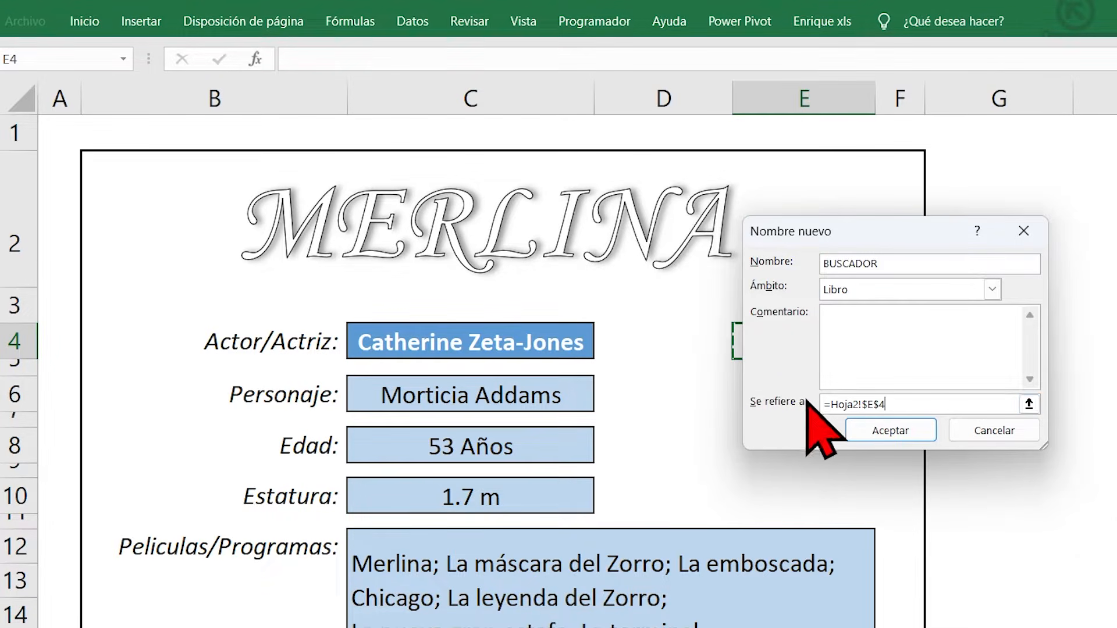
key("BackSpace")
key("BackSpace")
key("BackSpace")
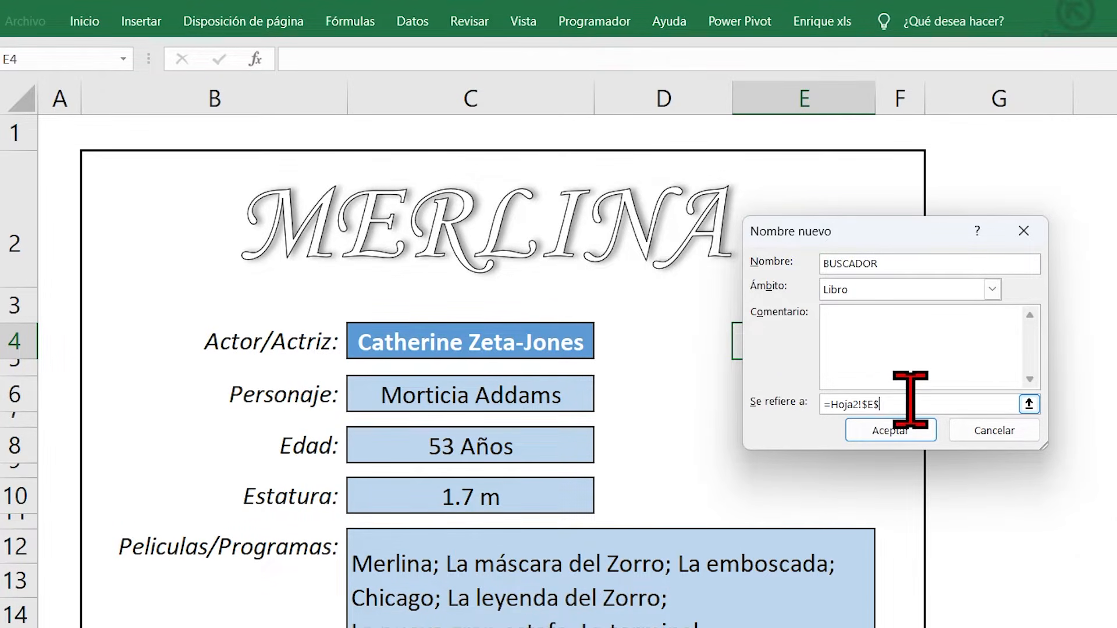
key("BackSpace")
key("BackSpace")
key("BackSpace")
key("BackSpace")
key("BackSpace")
key("BackSpace")
key("BackSpace")
key("BackSpace")
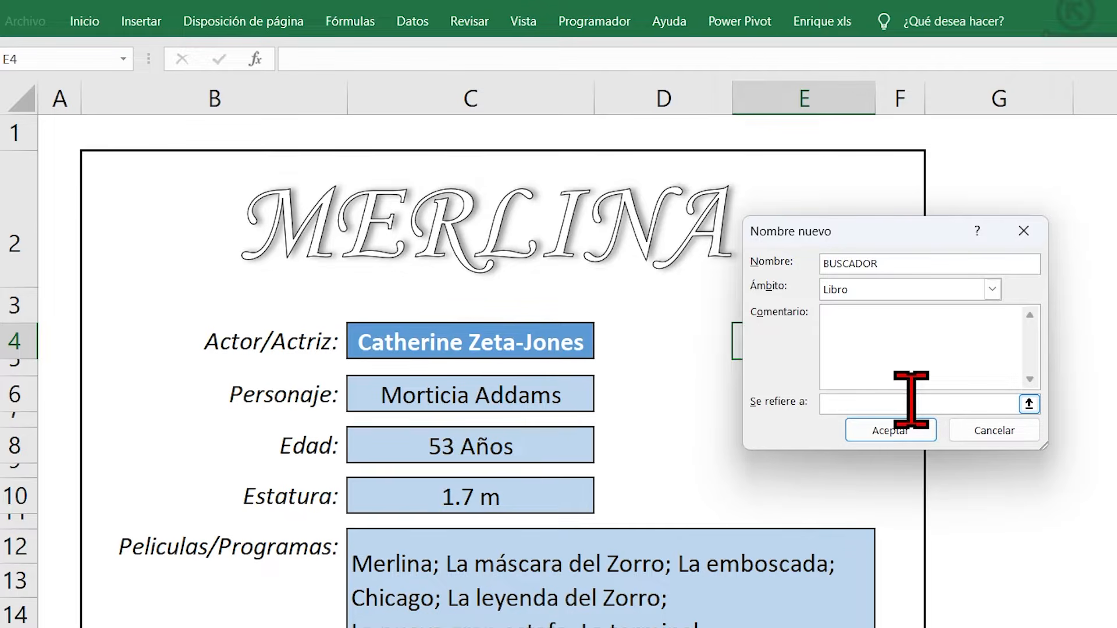
type("=INDICE(")
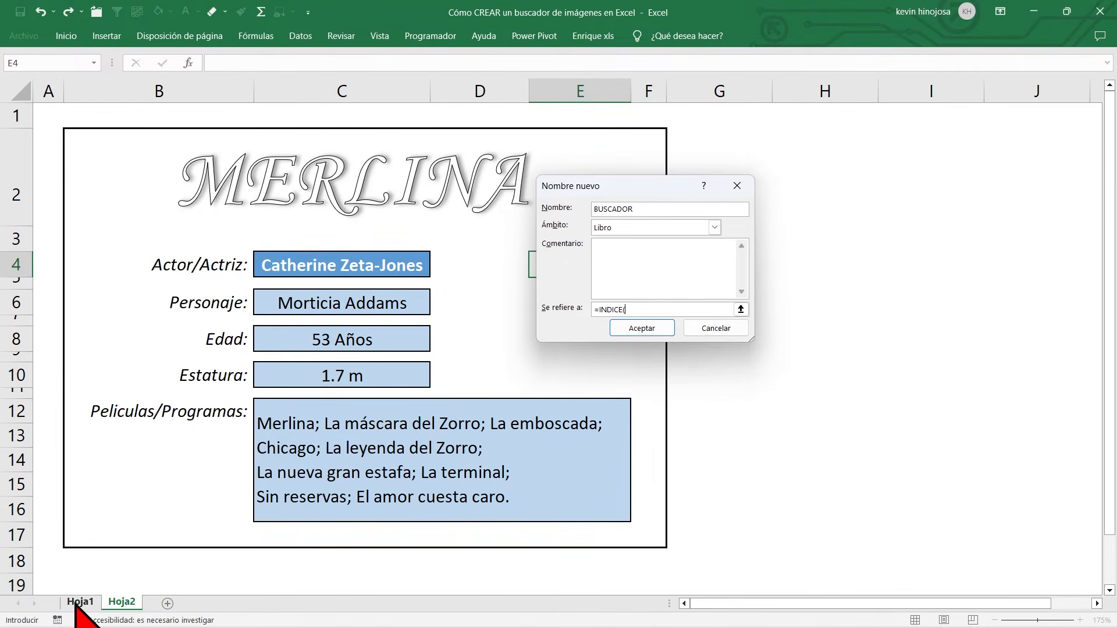
left_click(80, 602)
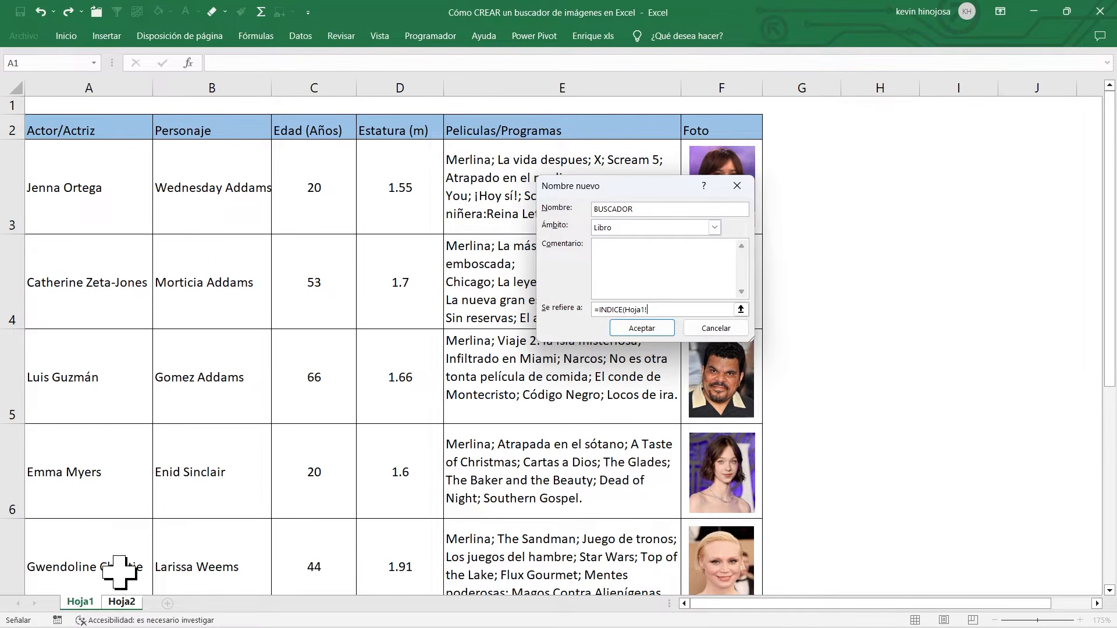
left_click_drag(100, 203, 685, 566)
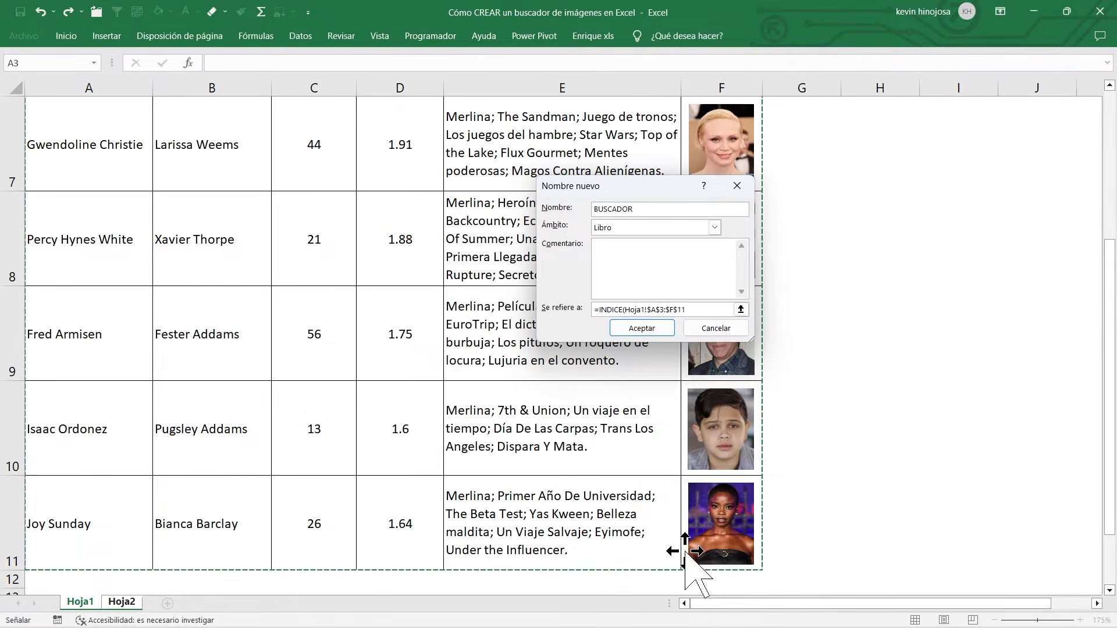
type(";")
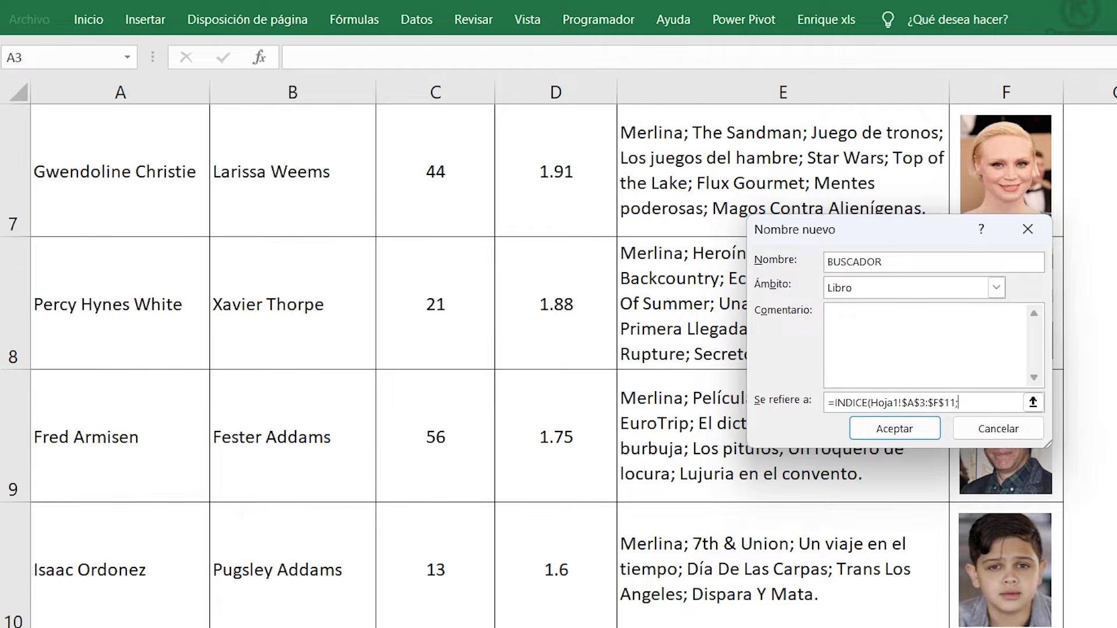
Step: Nest a COINCIDIR function as INDICE's row argument, with Hoja2!$C$4 as the lookup value
type("COINCIDIR(")
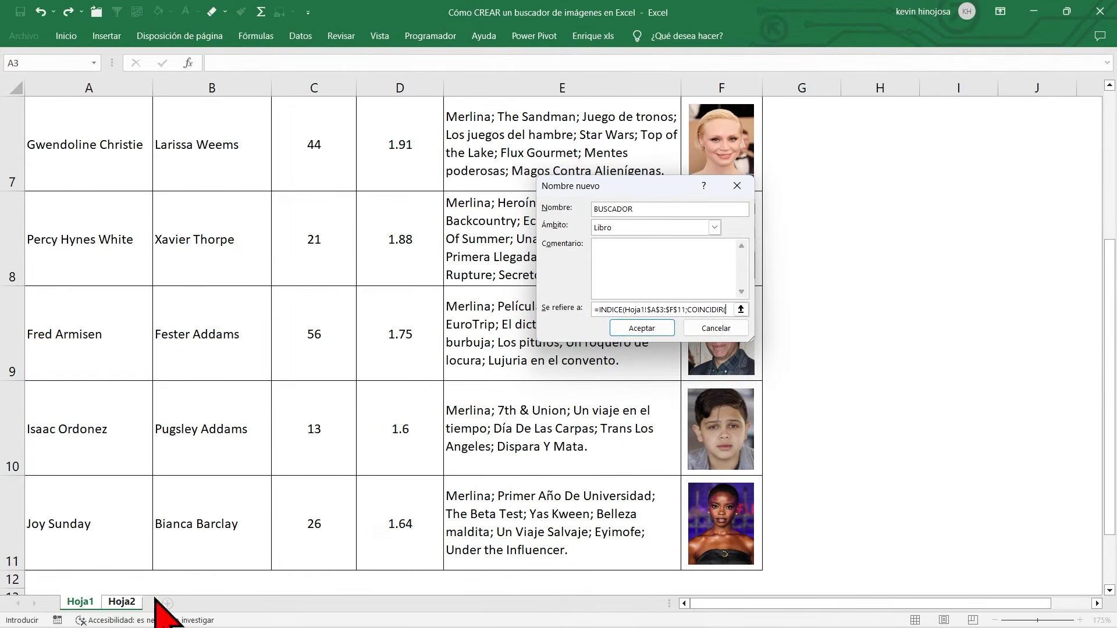
left_click(126, 604)
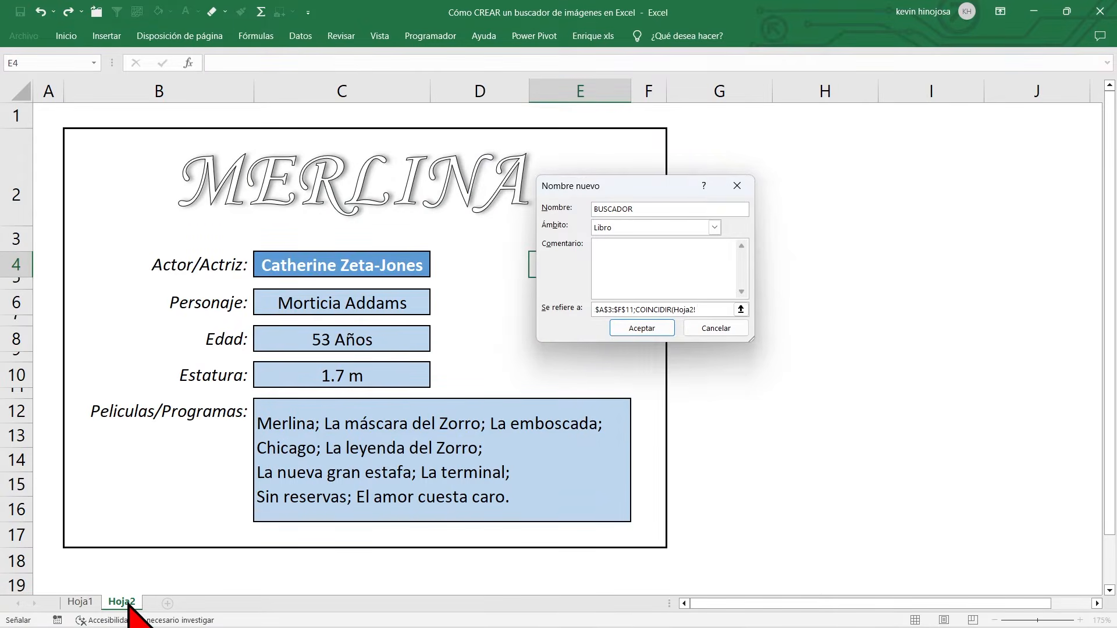
left_click(327, 264)
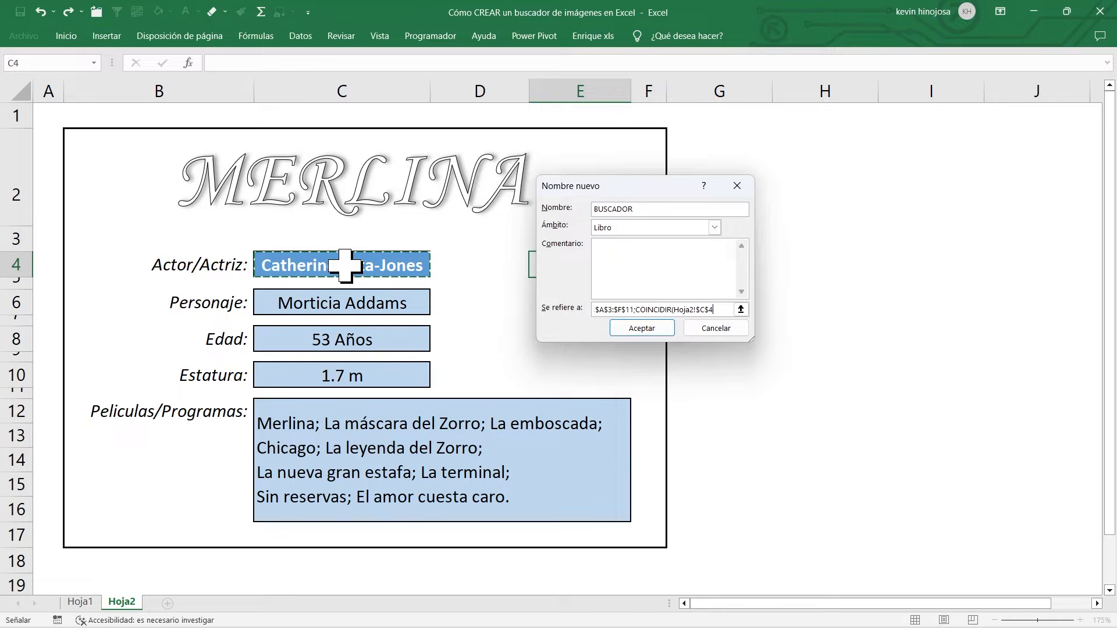
type(";")
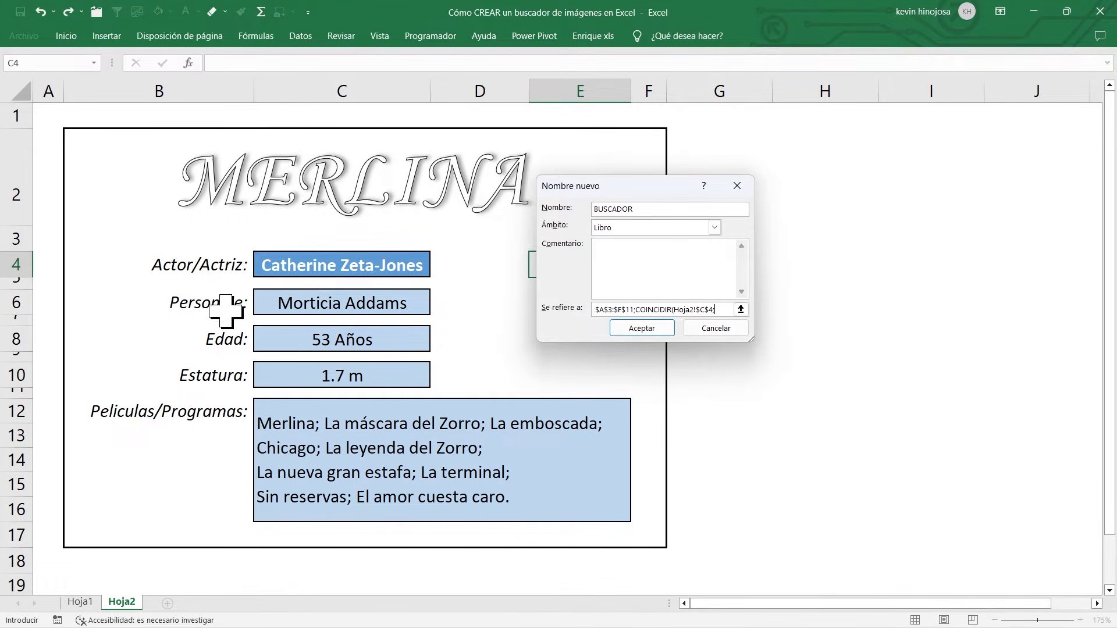
Step: Give COINCIDIR the lookup range Hoja1!$A$3:$A$11 with match type 0, and close that function
left_click(82, 602)
scroll(146, 419, "up", 2)
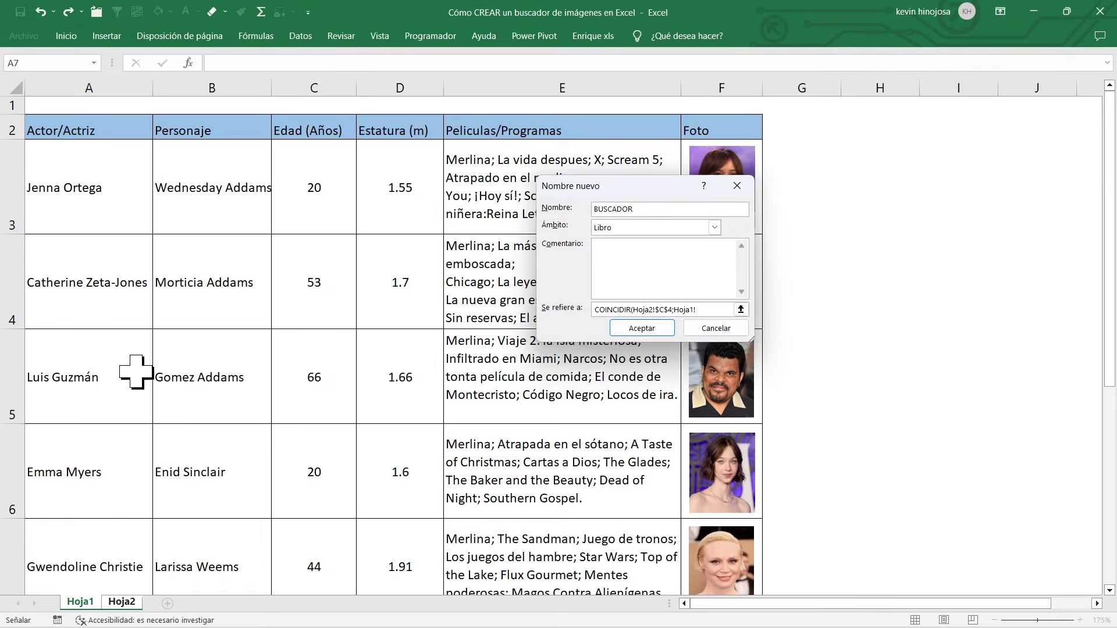
left_click_drag(95, 177, 100, 552)
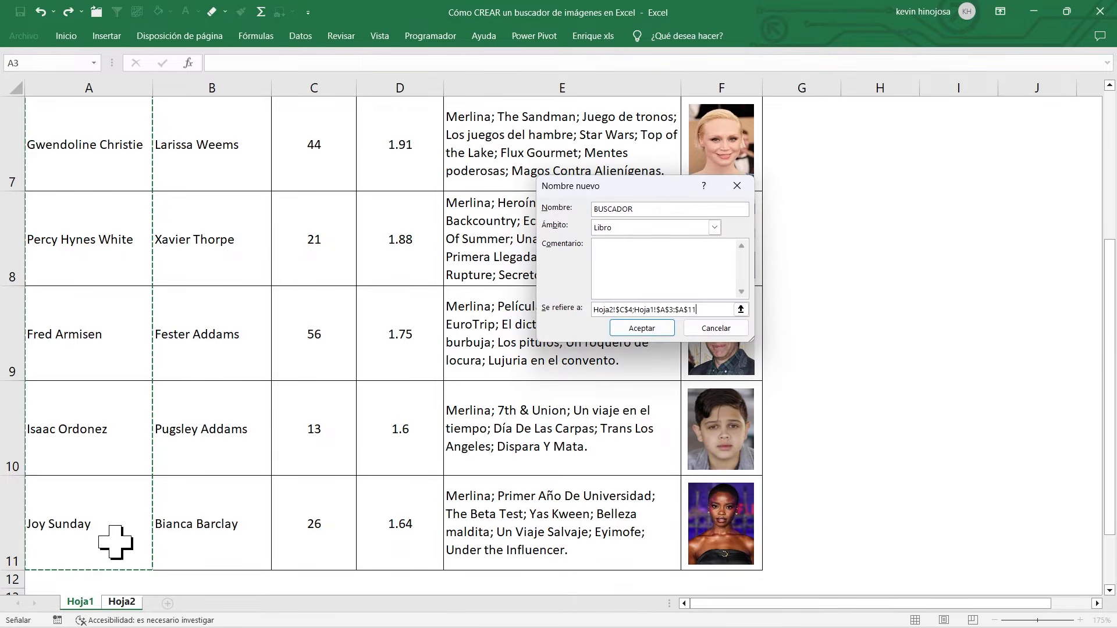
scroll(153, 511, "up", 2)
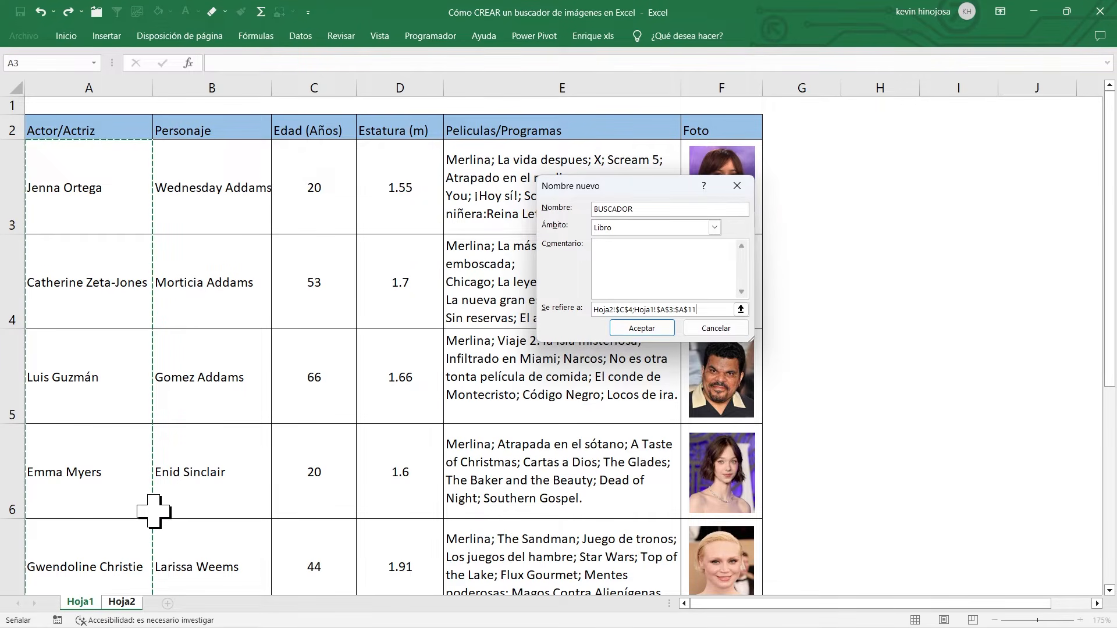
type(";")
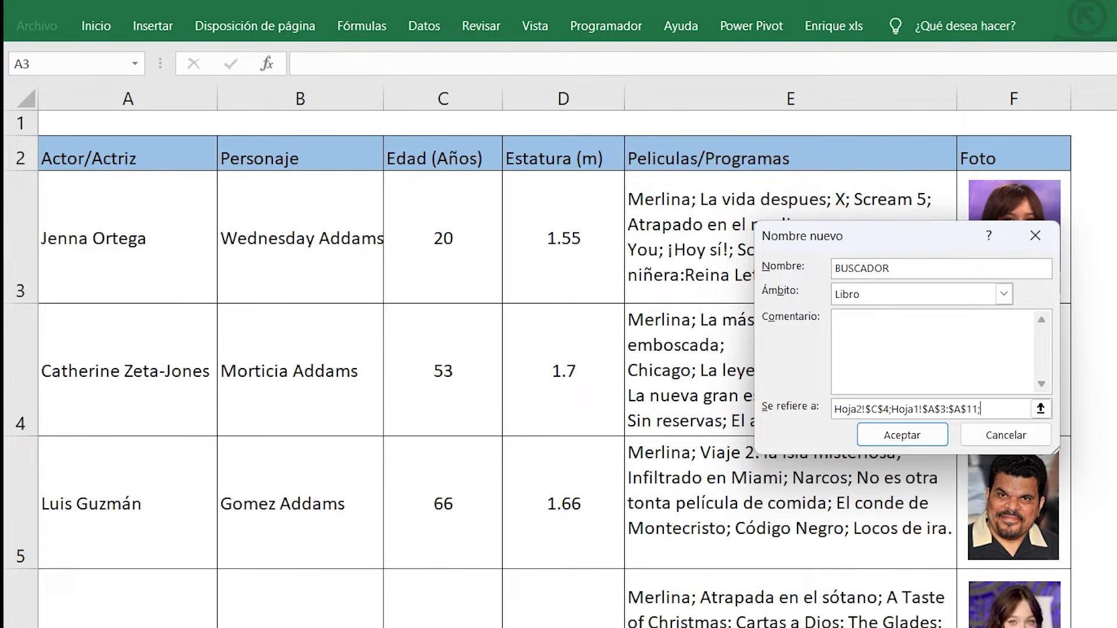
type("0)")
type(";")
left_click_drag(172, 114, 172, 162)
left_click_drag(353, 96, 360, 161)
mouse_move(445, 132)
left_mouse_down()
mouse_move(445, 156)
mouse_move(445, 96)
left_mouse_up()
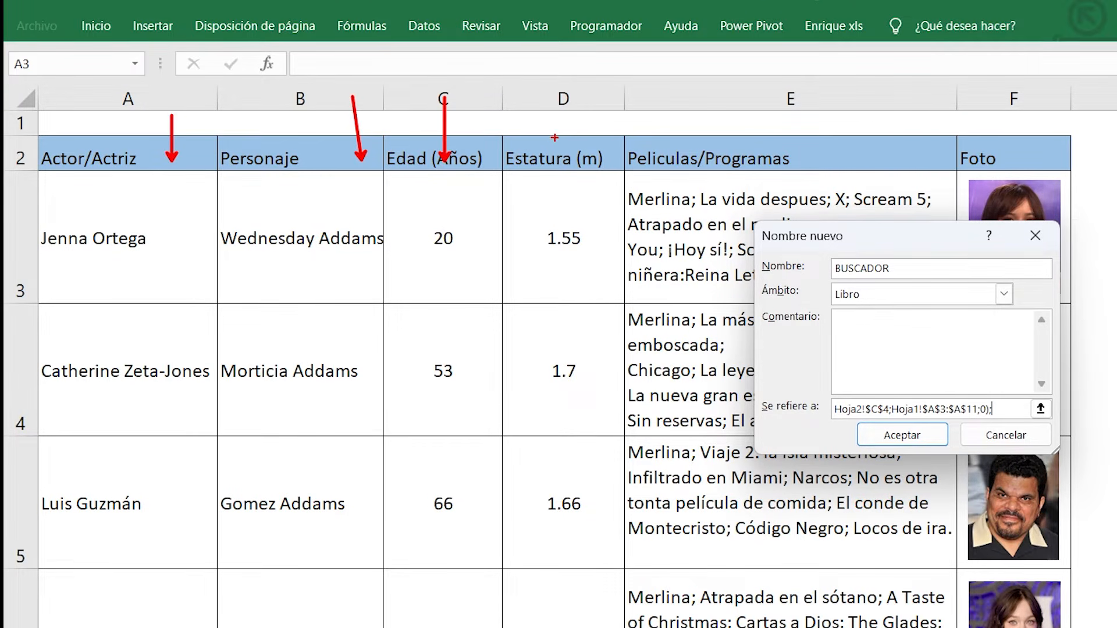
left_click_drag(563, 160, 563, 91)
left_click_drag(833, 166, 833, 89)
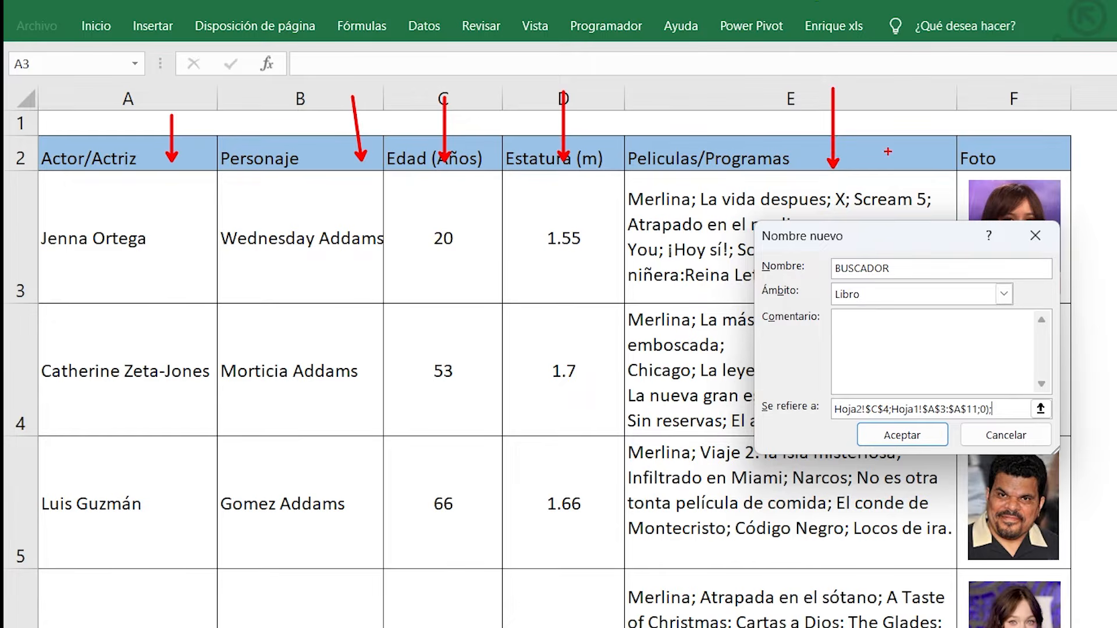
left_click_drag(1046, 153, 1045, 98)
key("Escape")
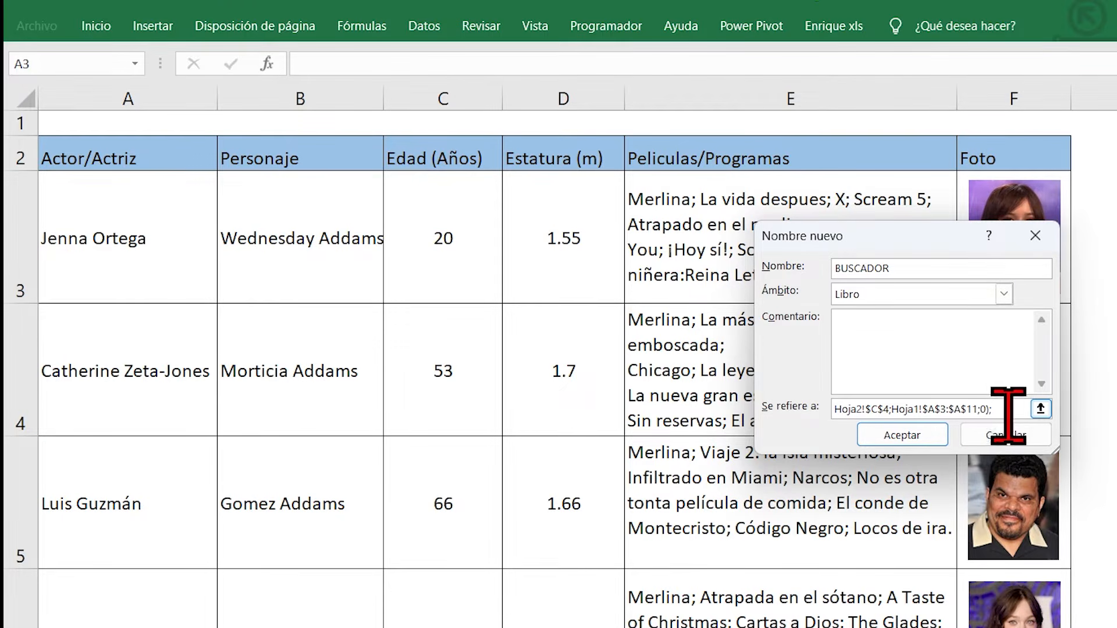
Step: Complete the INDICE formula with column number 6 and save the BUSCADOR name
type("6")
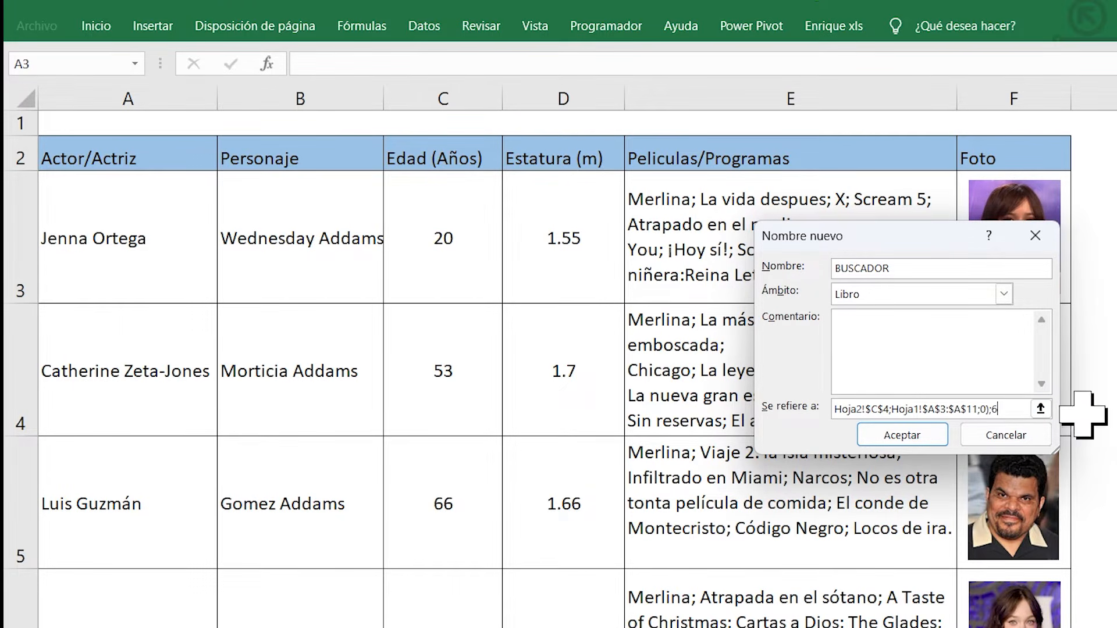
type(")")
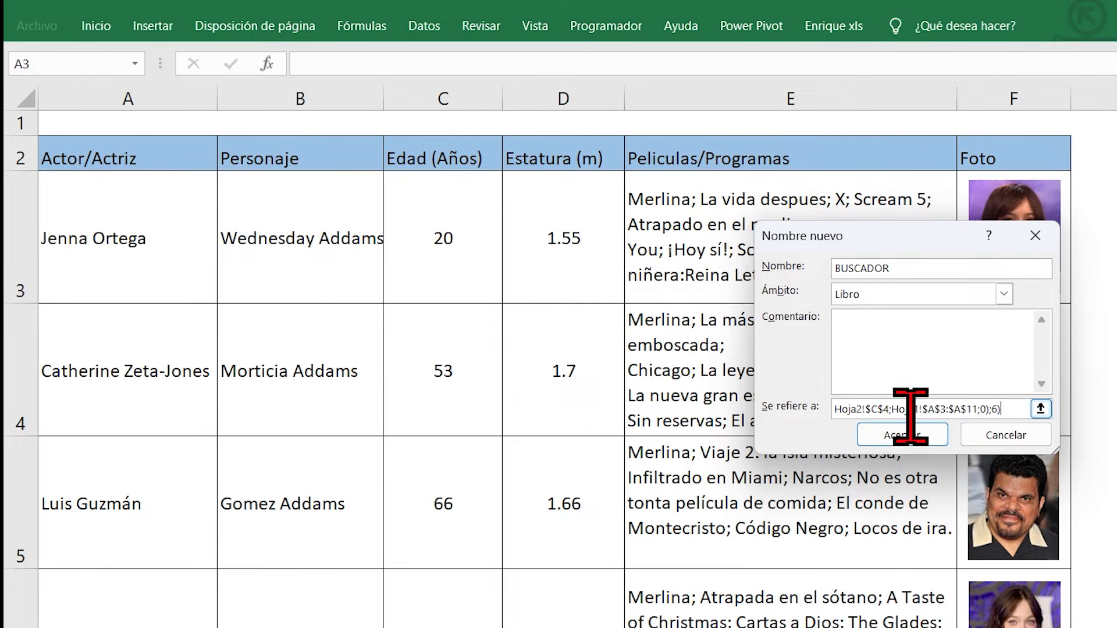
left_click(906, 435)
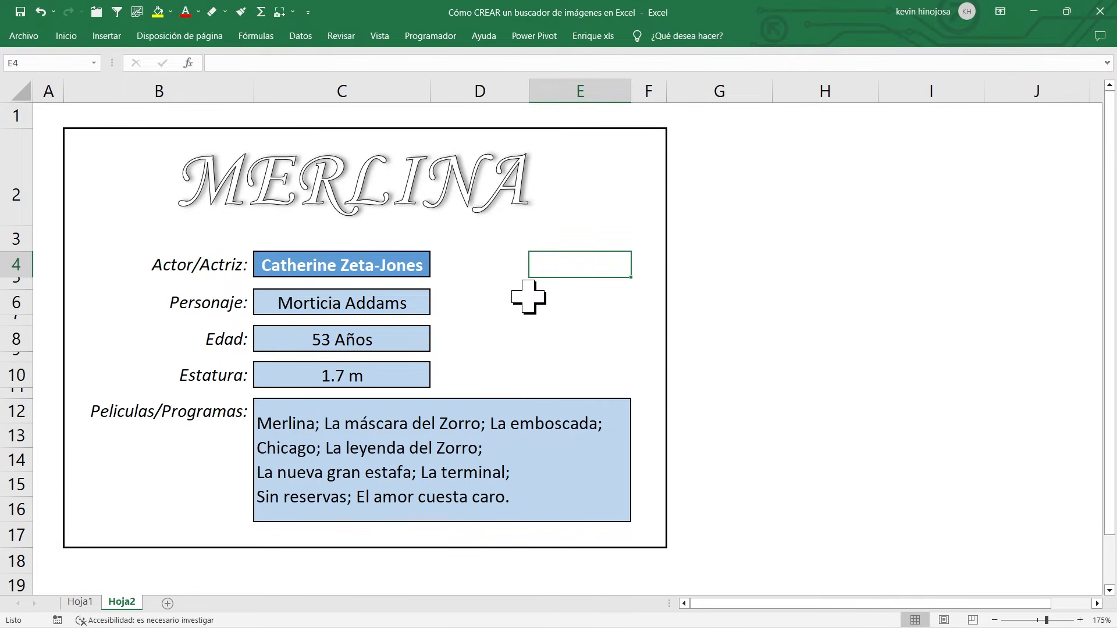
Step: Copy Jenna Ortega's photo from Hoja1 and paste it onto Hoja2 at cell E4, shifting it slightly left
left_click(80, 602)
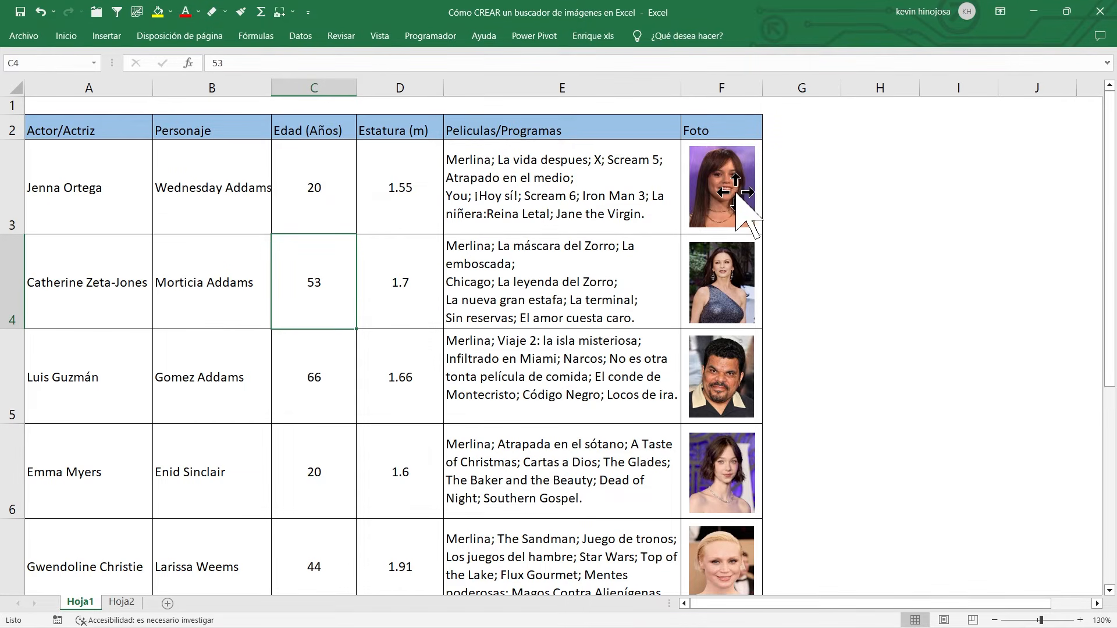
left_click(724, 178)
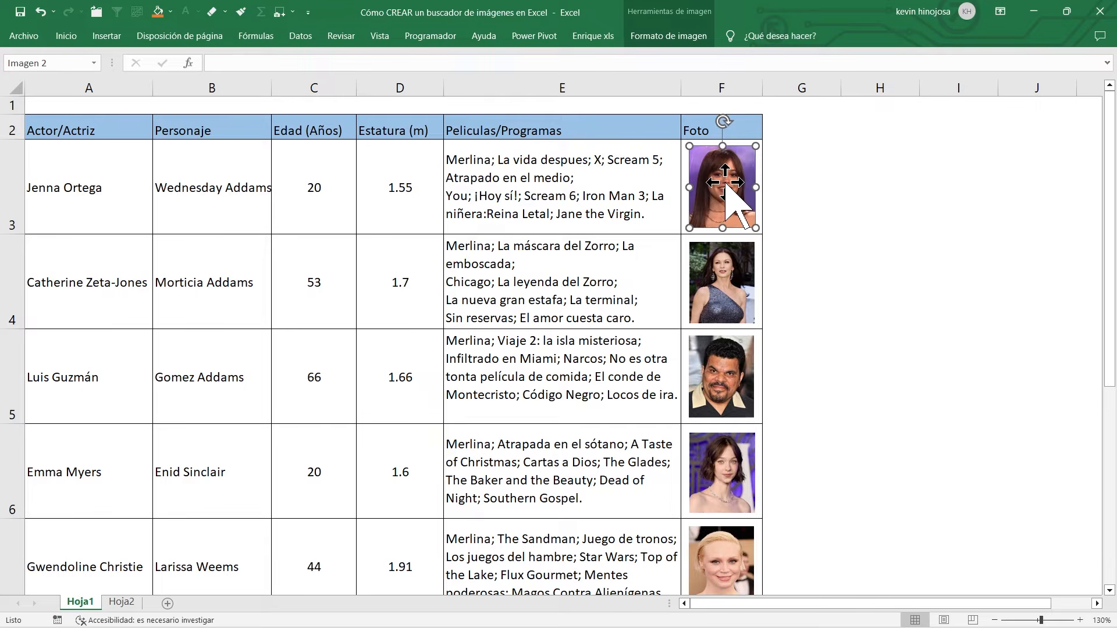
key("ctrl+c")
left_click(132, 604)
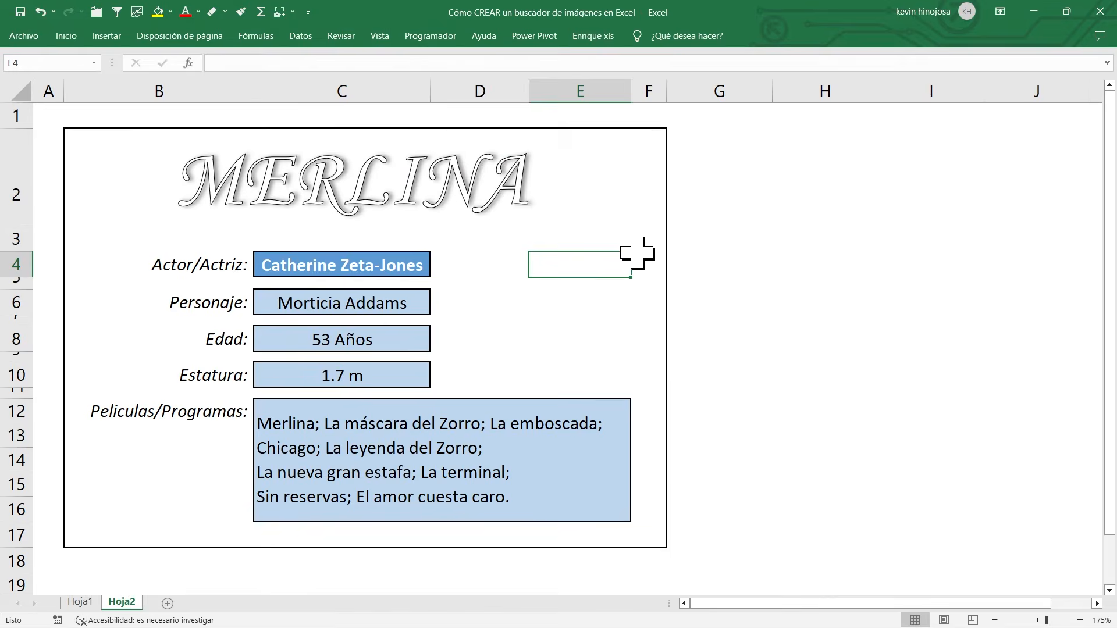
key("ctrl+v")
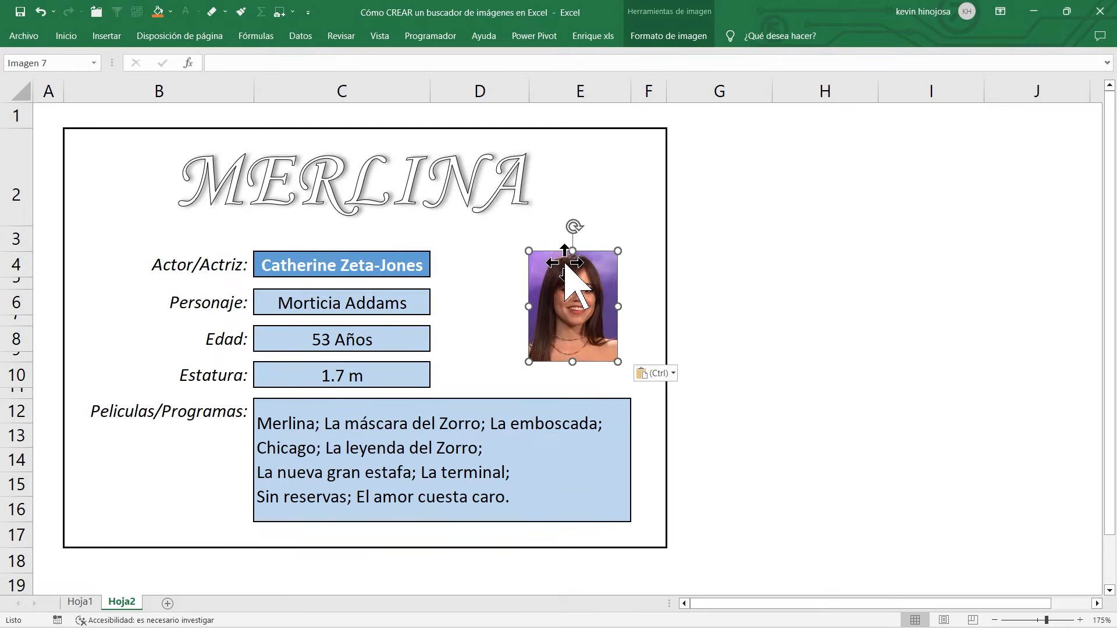
left_click_drag(567, 310, 558, 311)
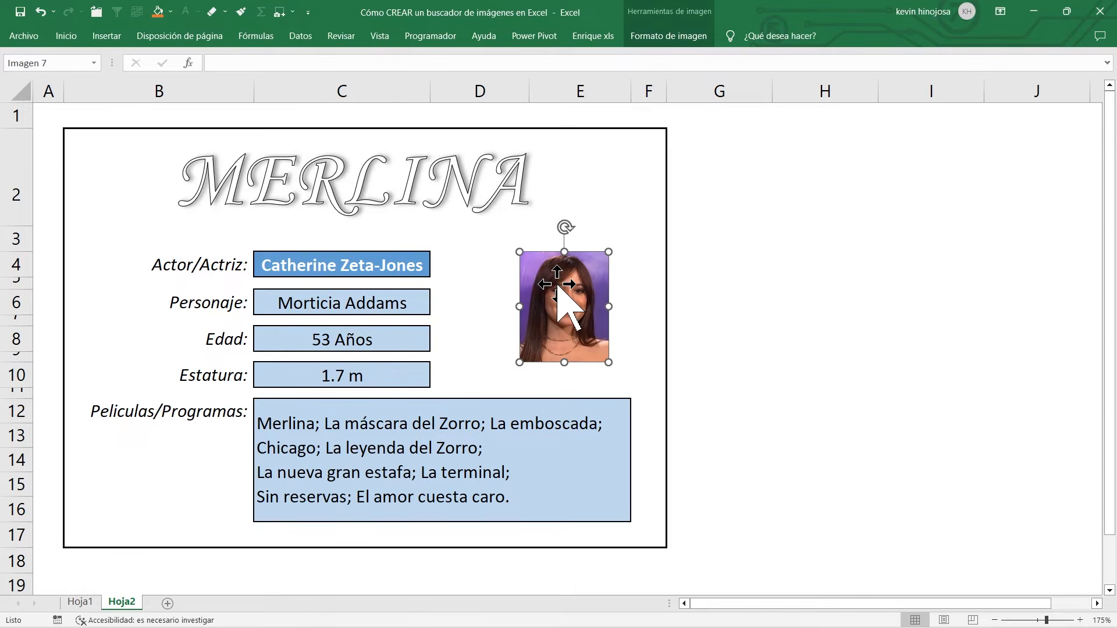
Step: Link the pasted photo on Hoja2 to the defined name with the formula =BUSCADOR and shift it slightly left and up
left_click(229, 63)
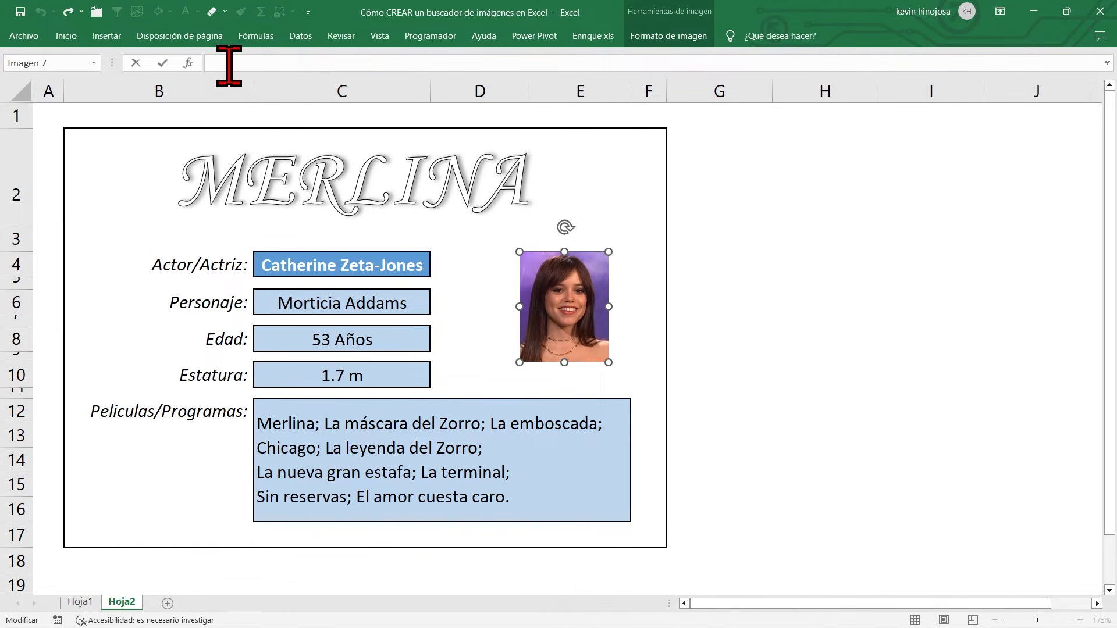
type("=")
type("BUSCA")
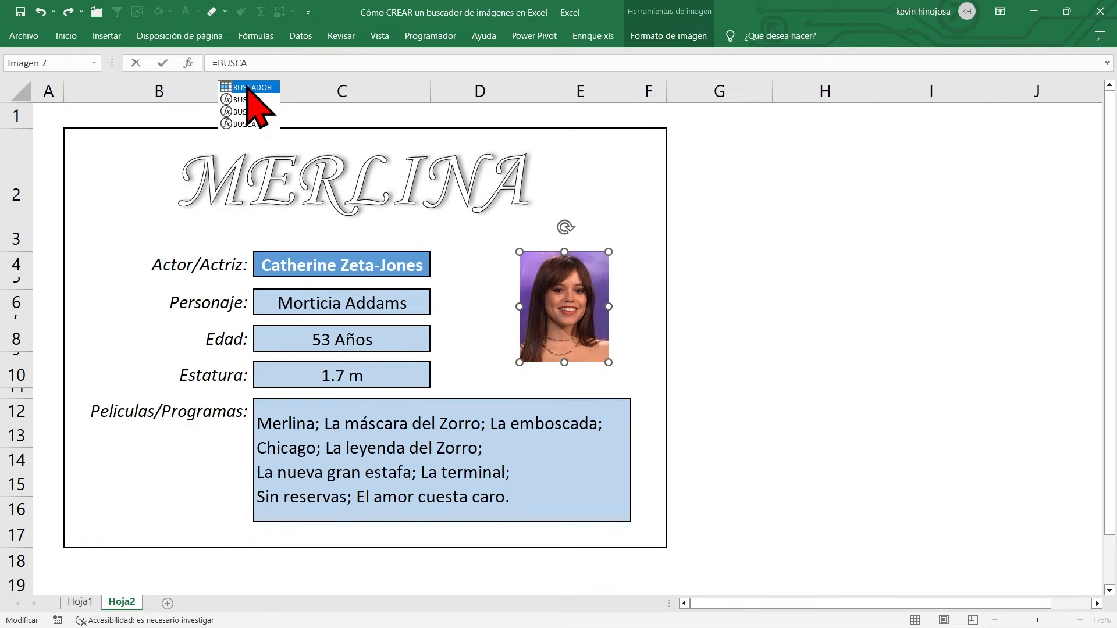
double_click(247, 88)
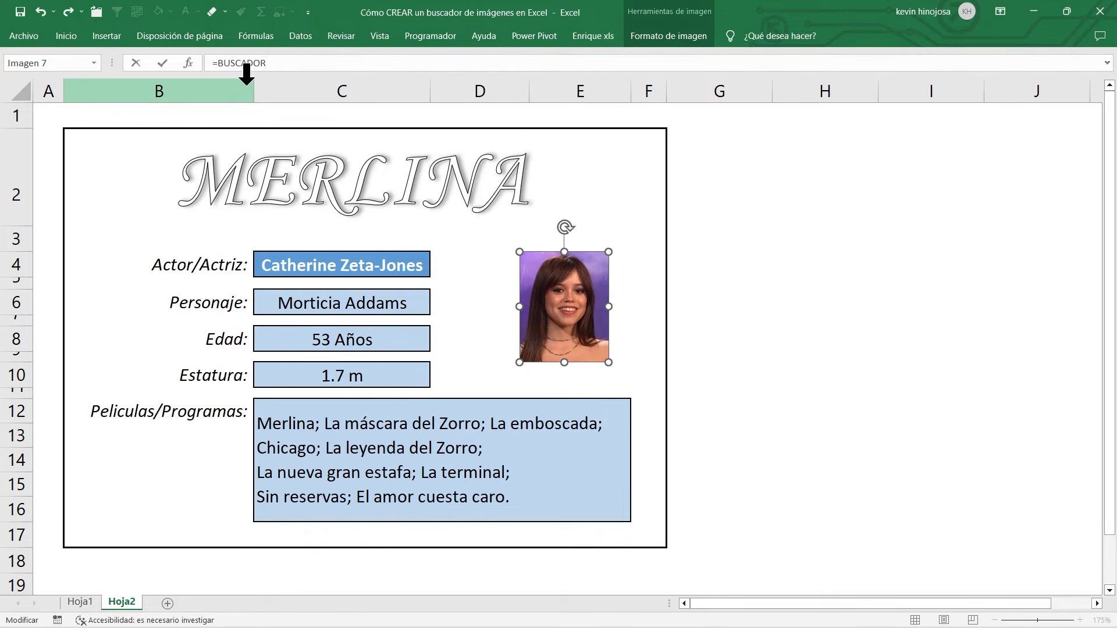
key("Return")
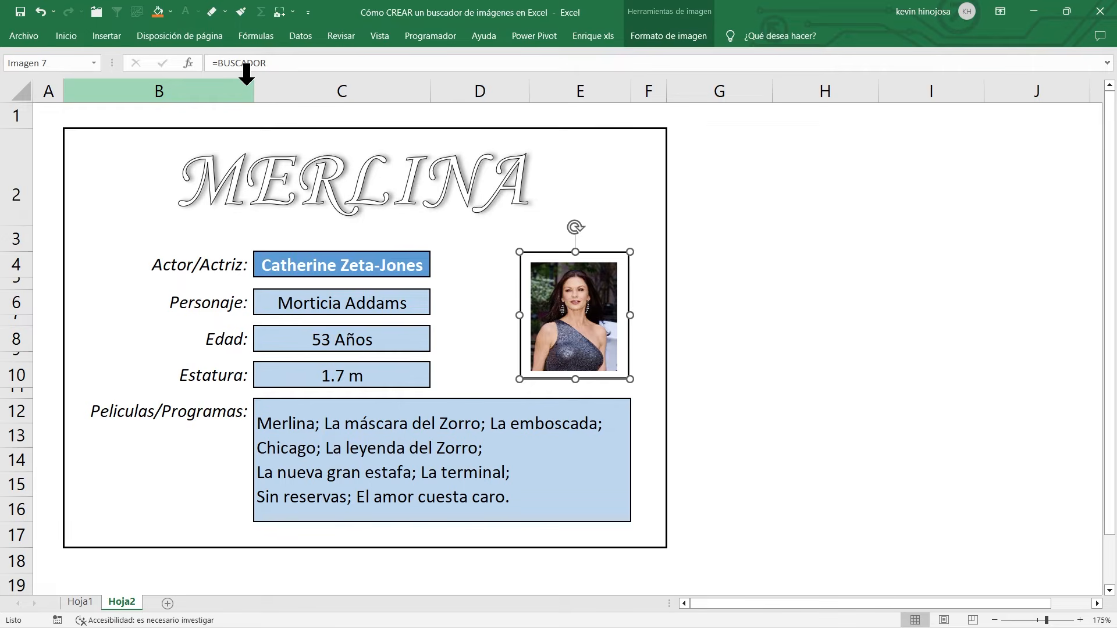
left_click_drag(515, 288, 507, 285)
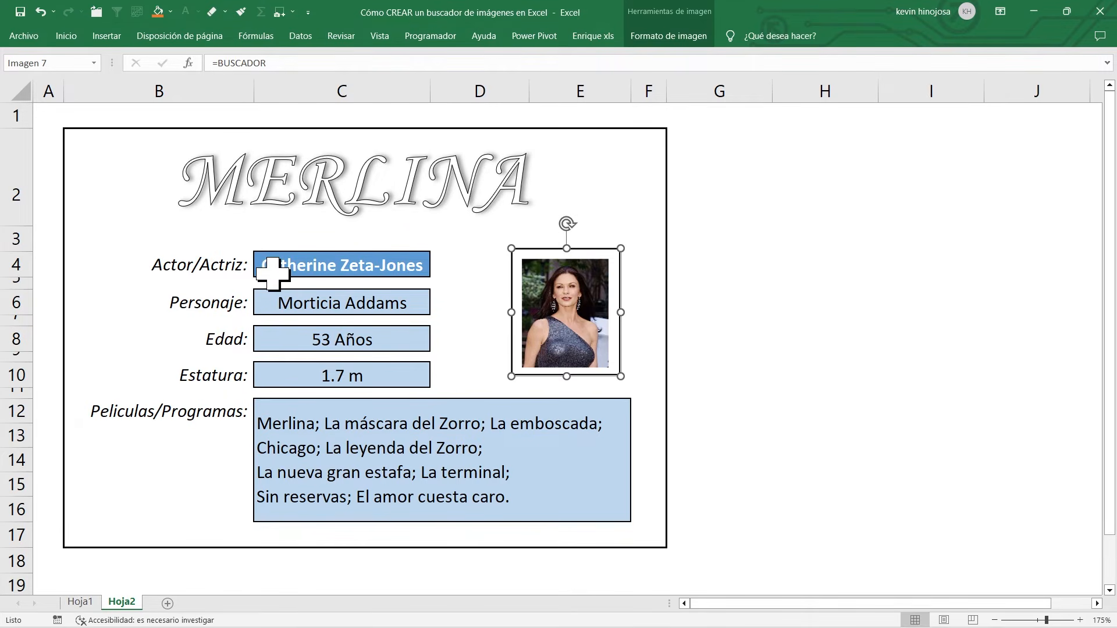
Step: Choose Fred Armisen as the actor in cell C4 to test the linked photo
left_click(353, 269)
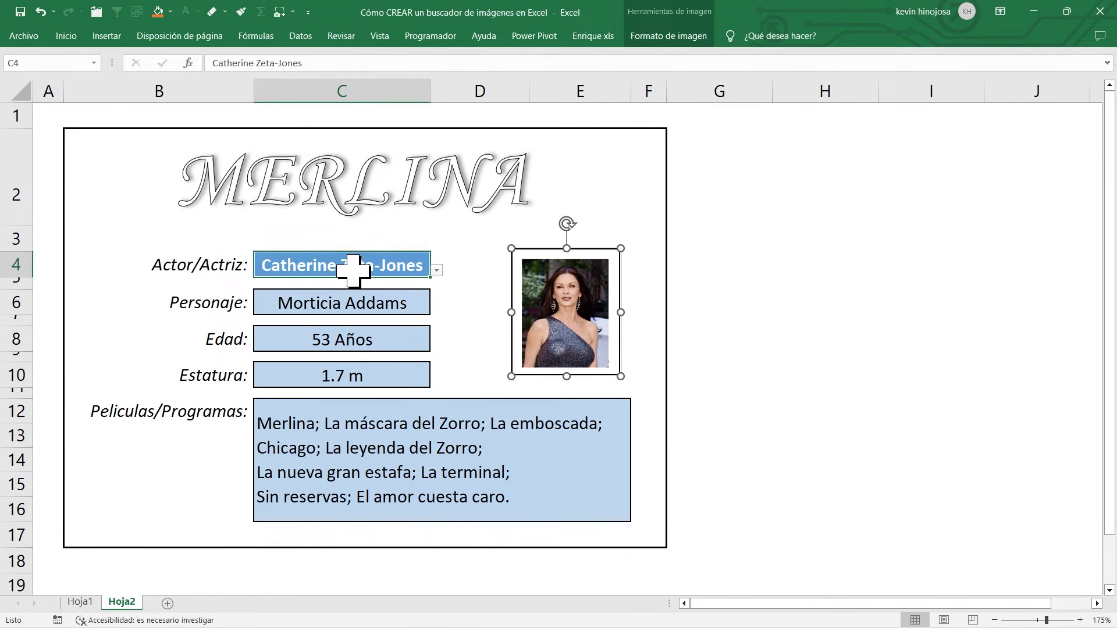
left_click(437, 270)
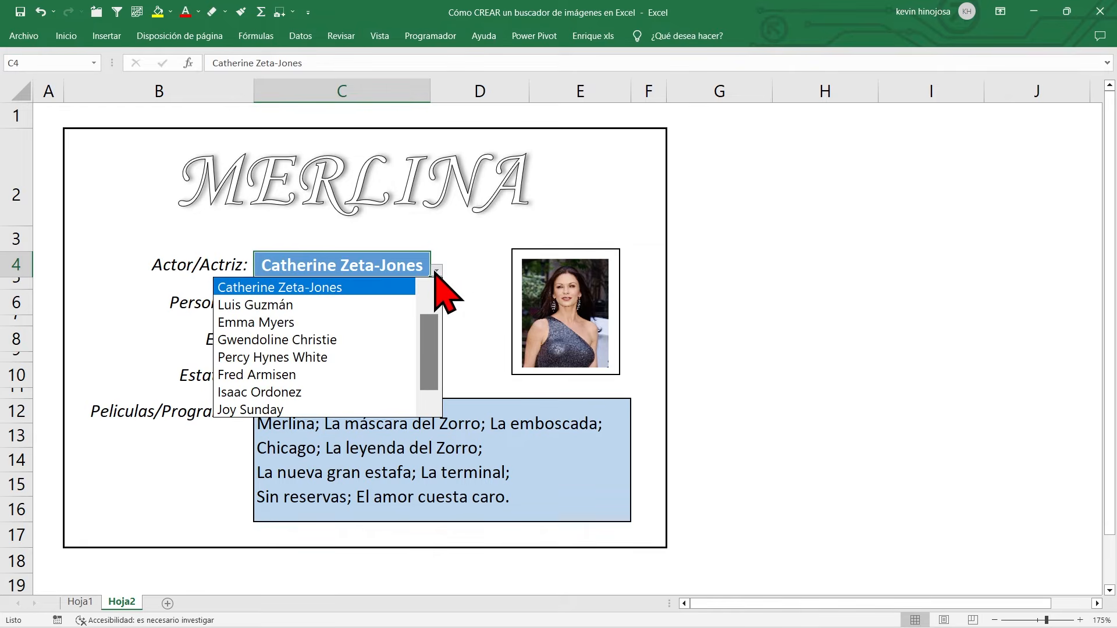
left_click_drag(436, 349, 434, 296)
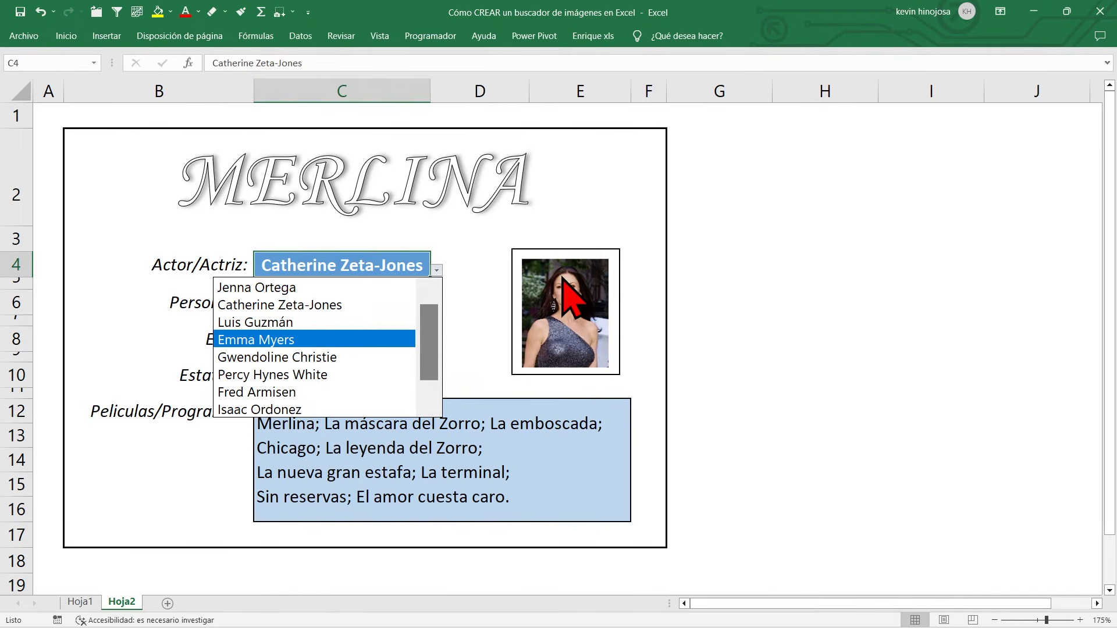
left_click(312, 394)
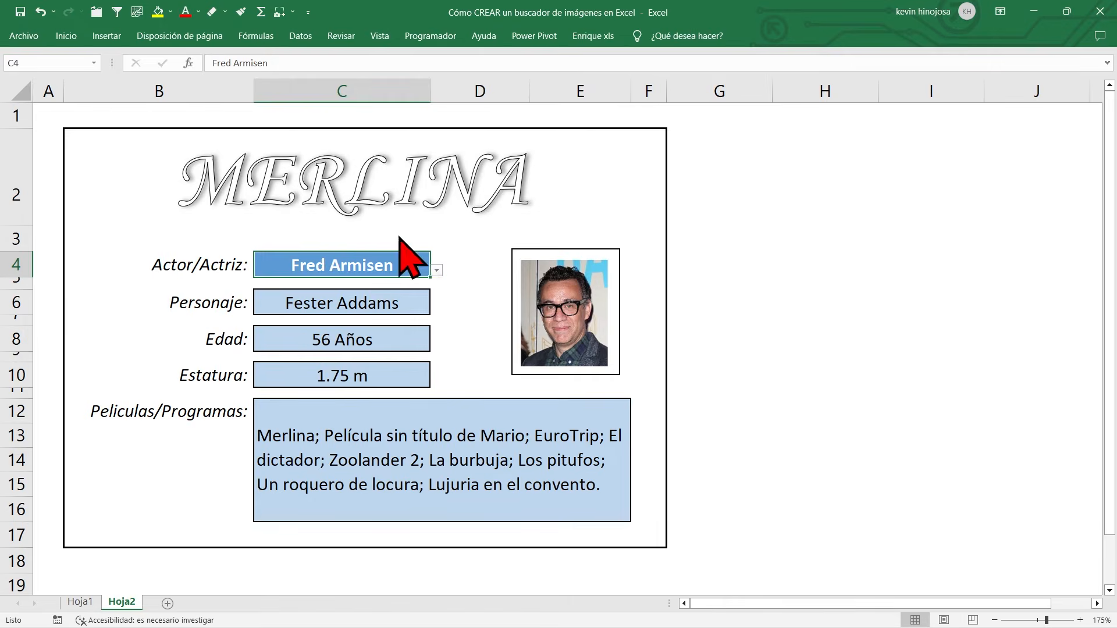
left_click(436, 270)
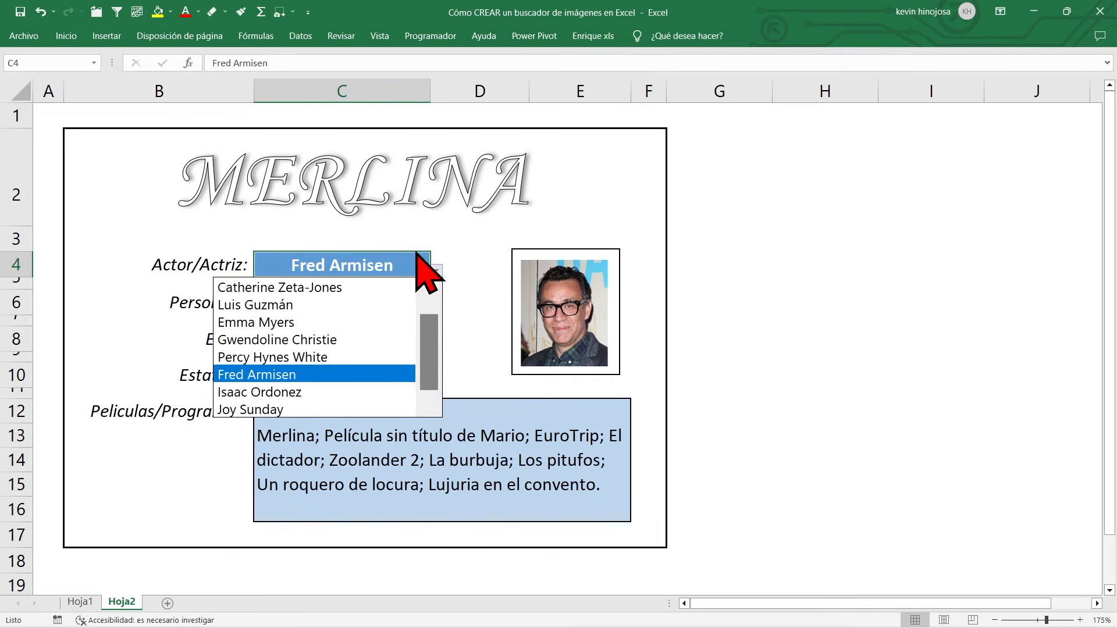
left_click(357, 264)
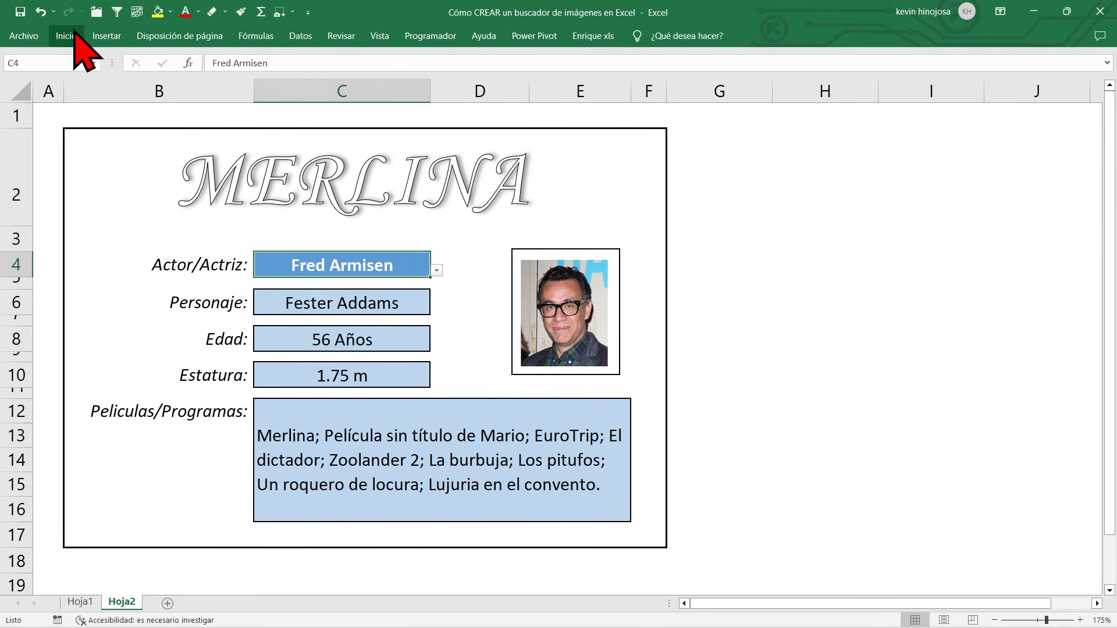
Step: Clear all data validation settings from cell C4 on Hoja2
left_click(297, 37)
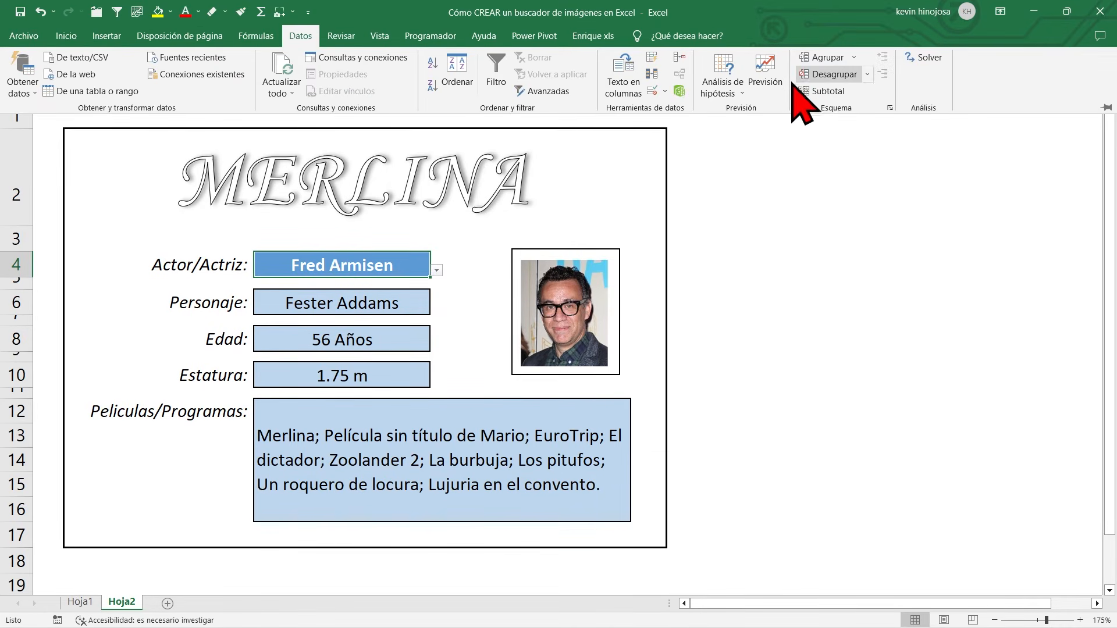
left_click(666, 93)
left_click(669, 110)
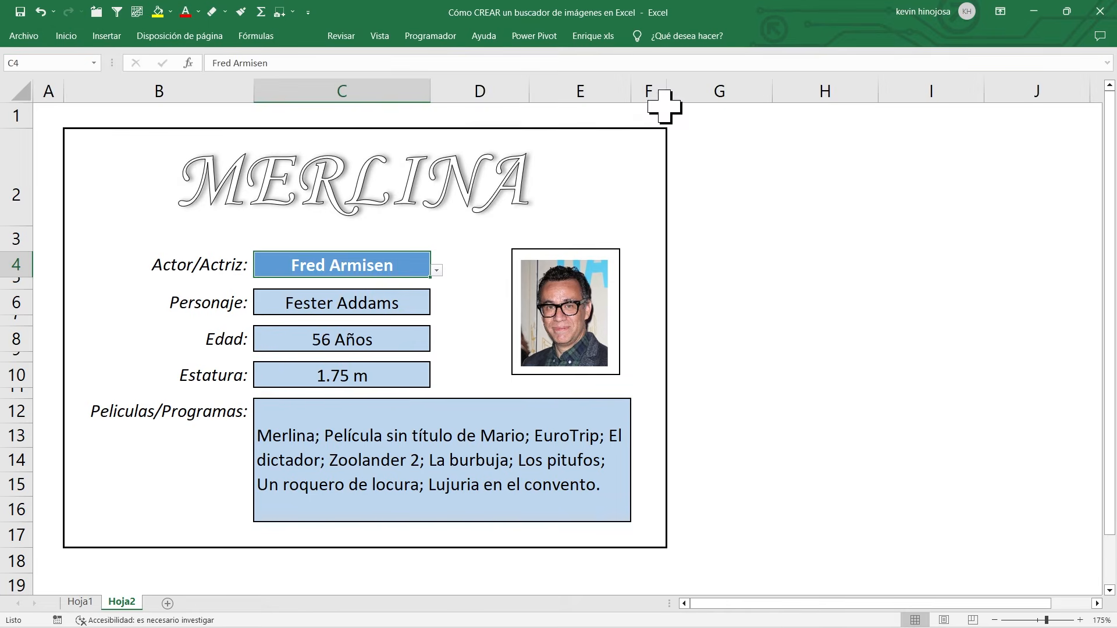
left_click(540, 366)
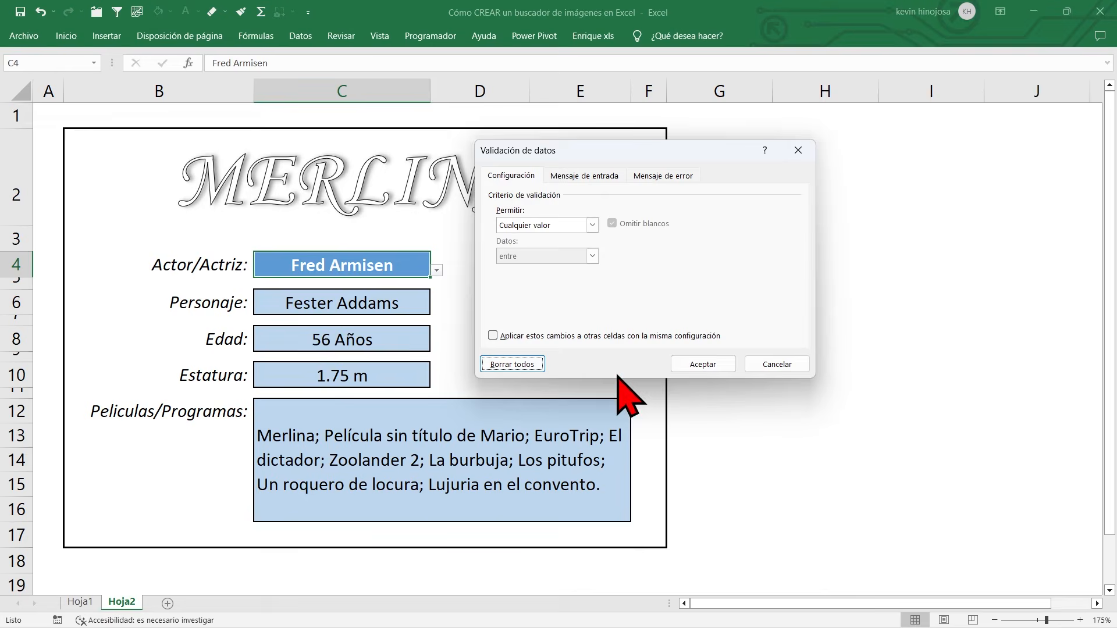
left_click(701, 365)
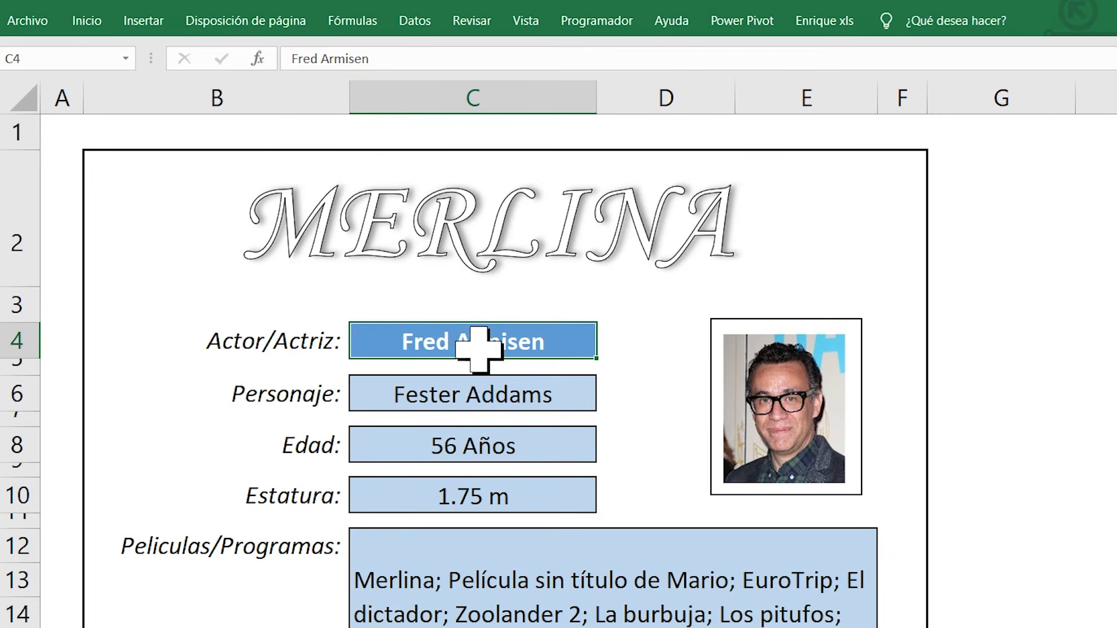
Step: Add Lista data validation to cell C4 with =Hoja1!$A$3:$A$11 as its source
left_click(411, 22)
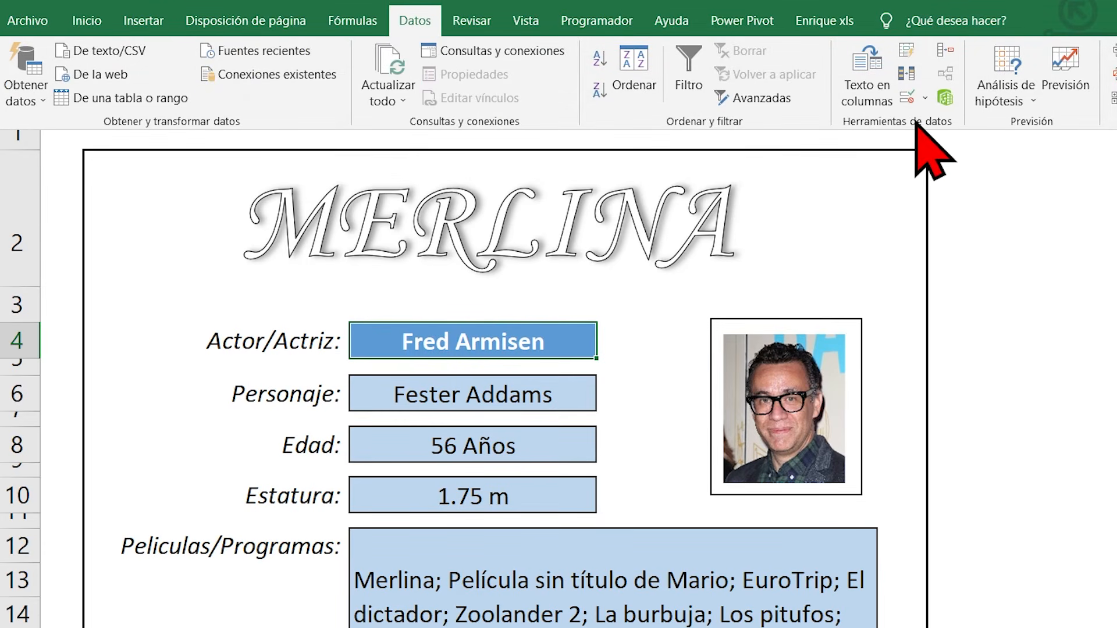
left_click(924, 98)
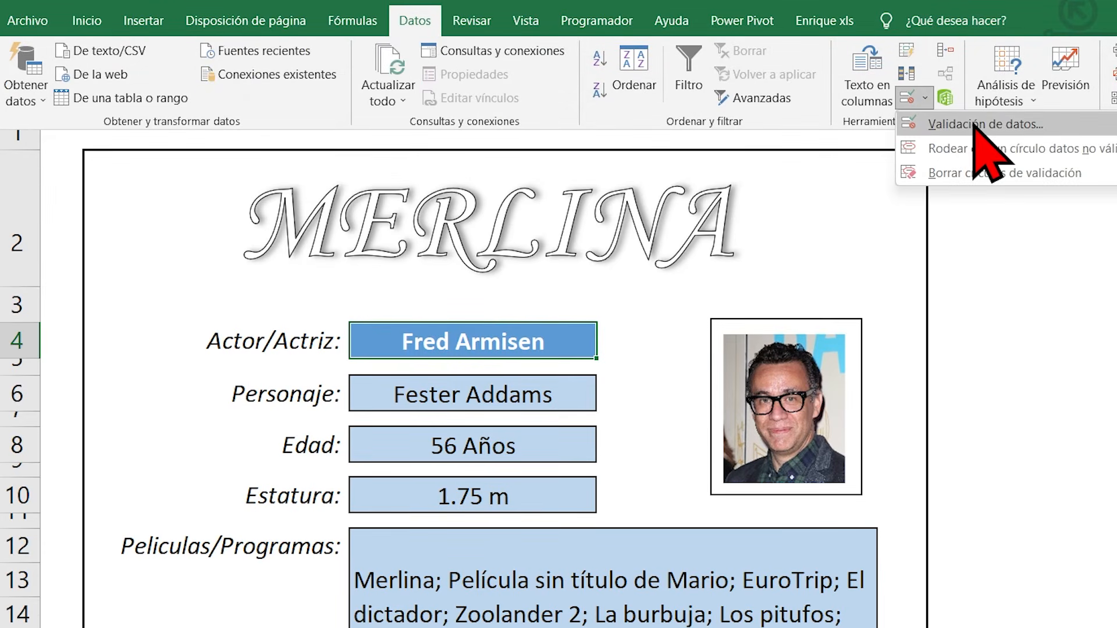
left_click(983, 157)
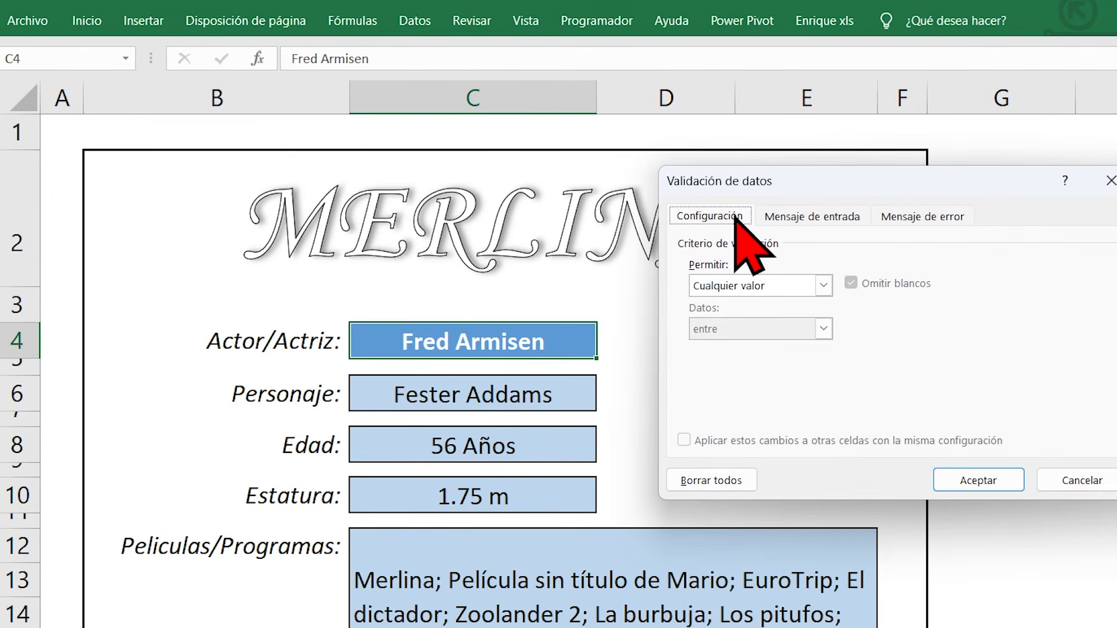
left_click(823, 286)
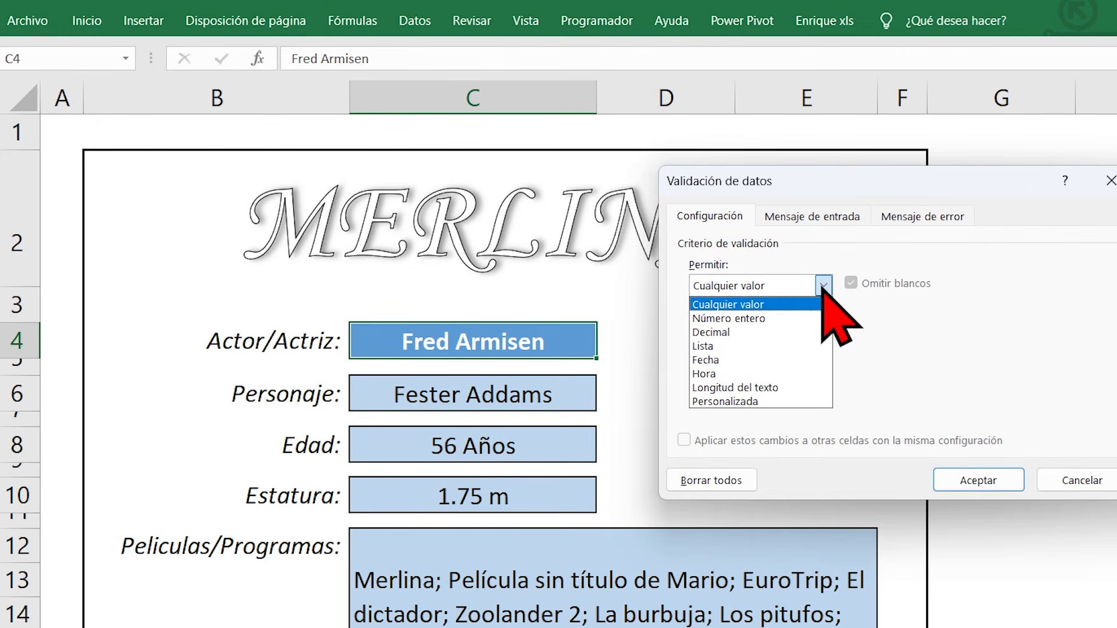
left_click(753, 346)
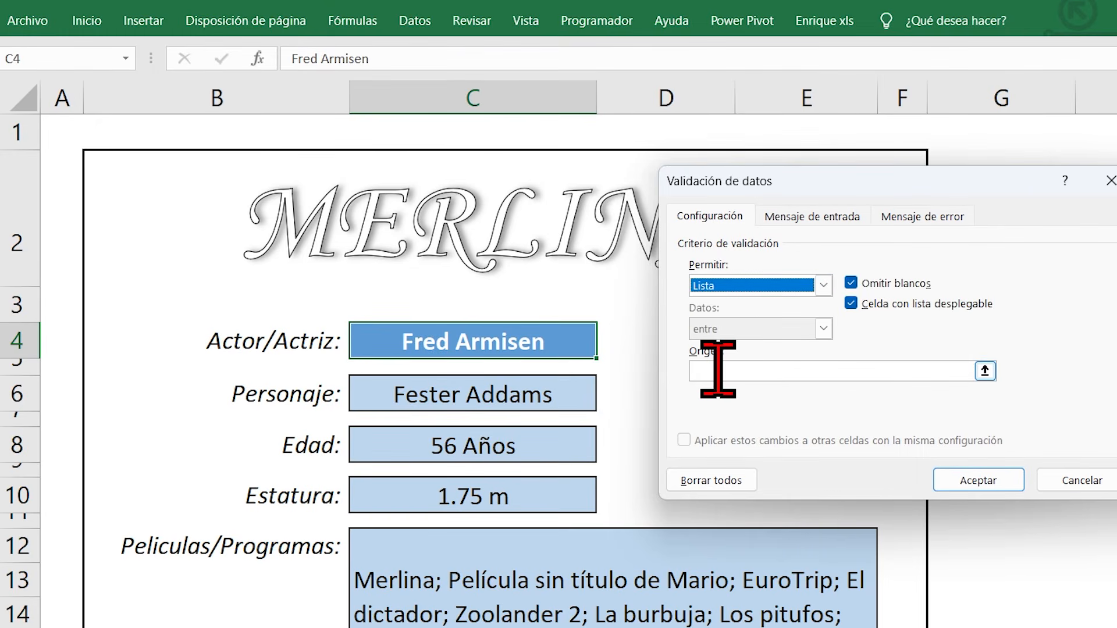
left_click(718, 371)
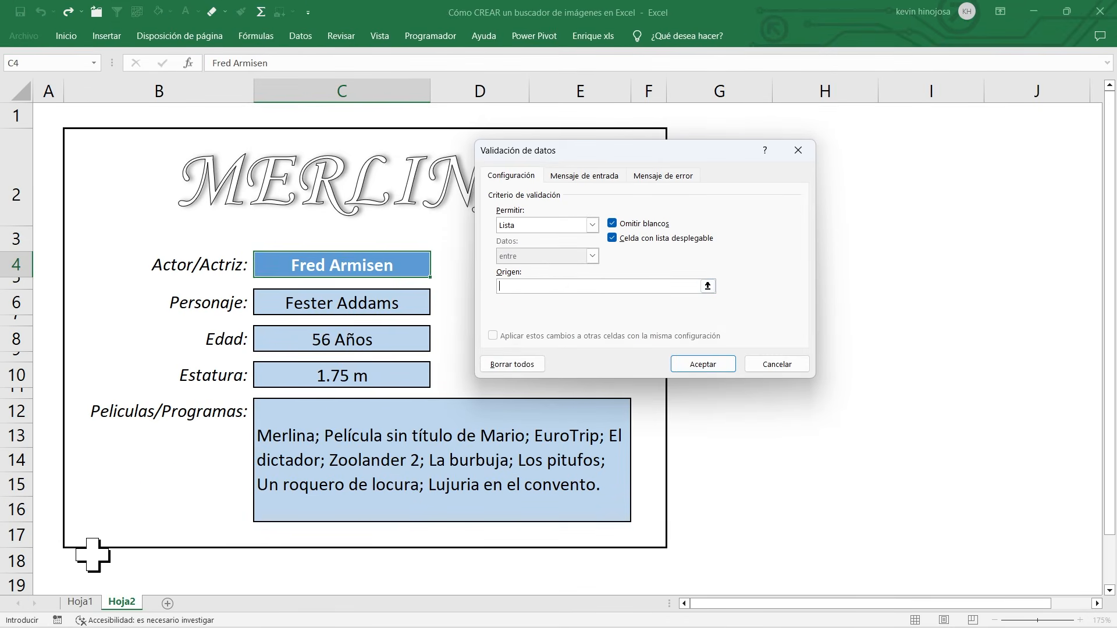
left_click(80, 601)
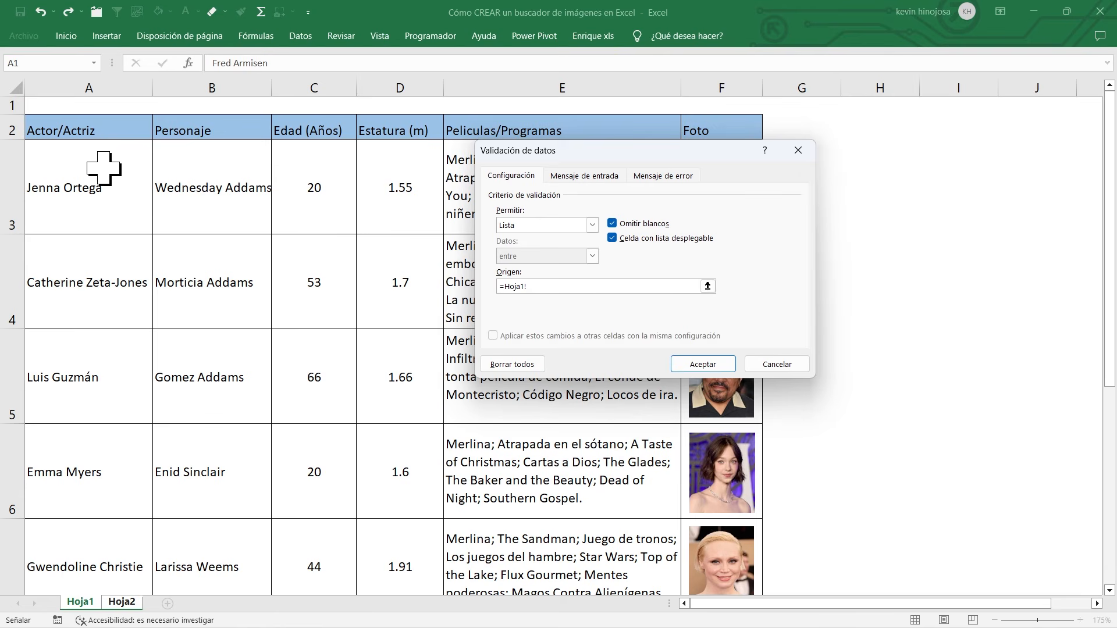
left_click_drag(104, 169, 95, 544)
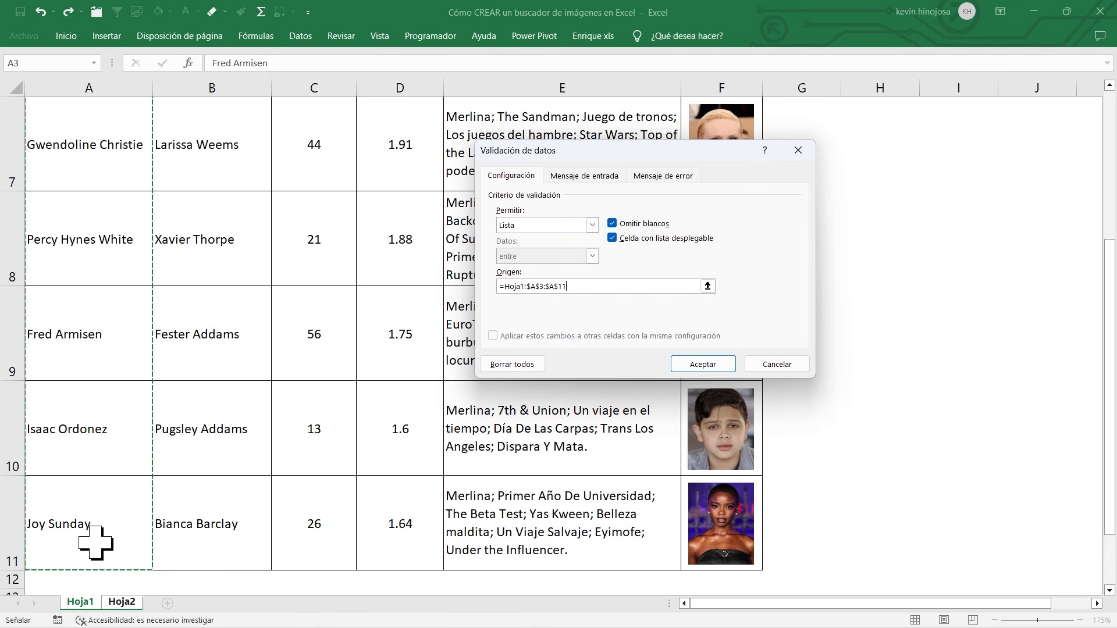
left_click(701, 365)
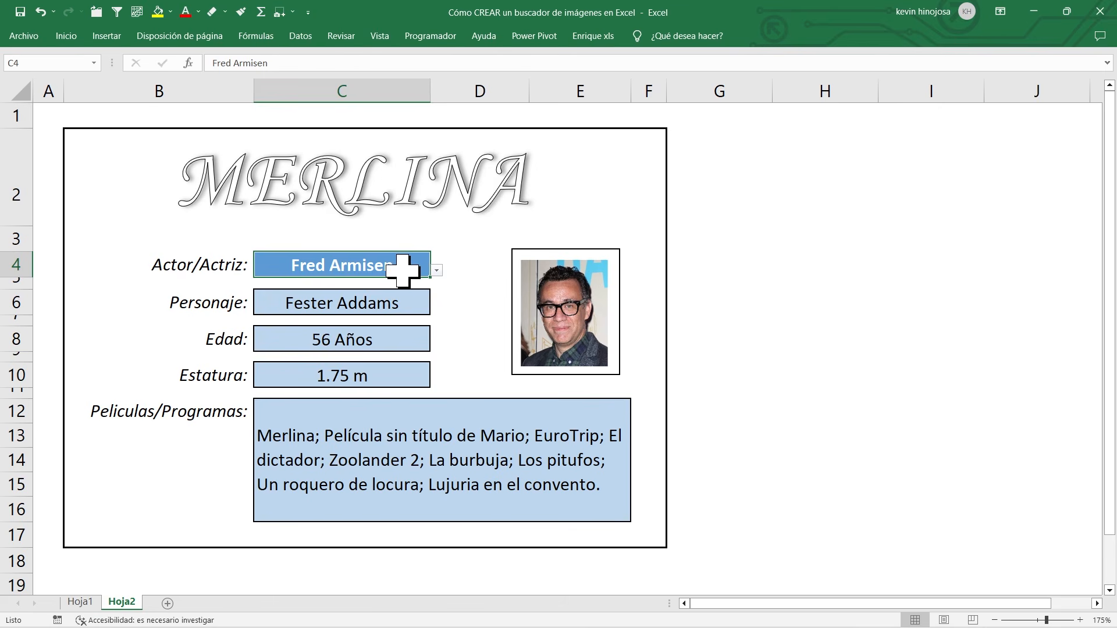
Step: Choose Jenna Ortega from the actor drop-down list in cell C4
left_click(437, 271)
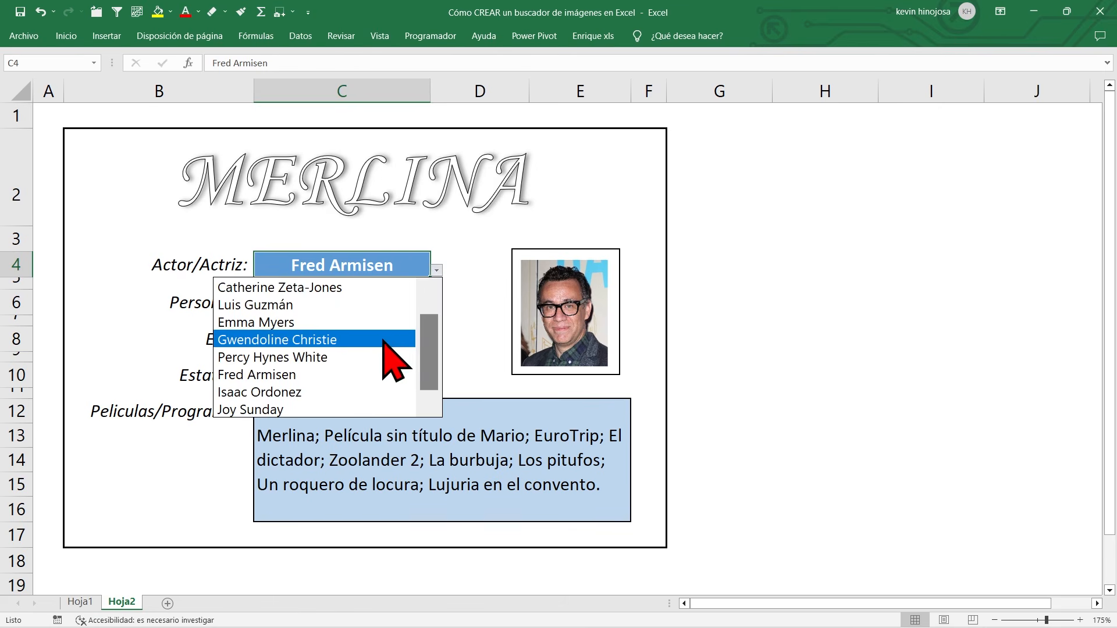
left_click_drag(425, 352, 427, 341)
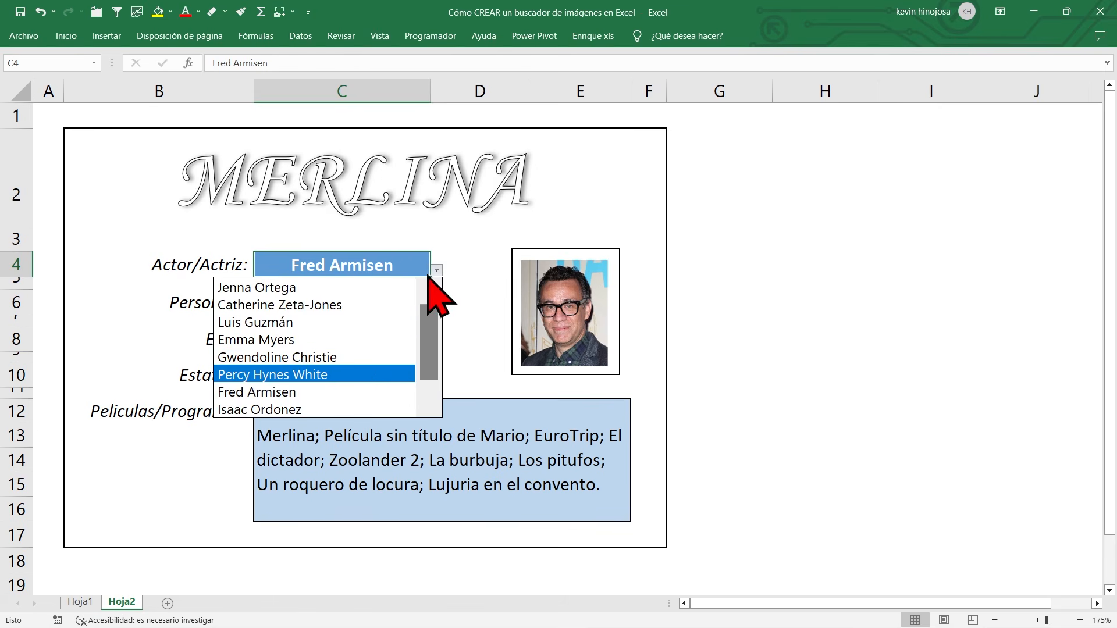
left_click(300, 288)
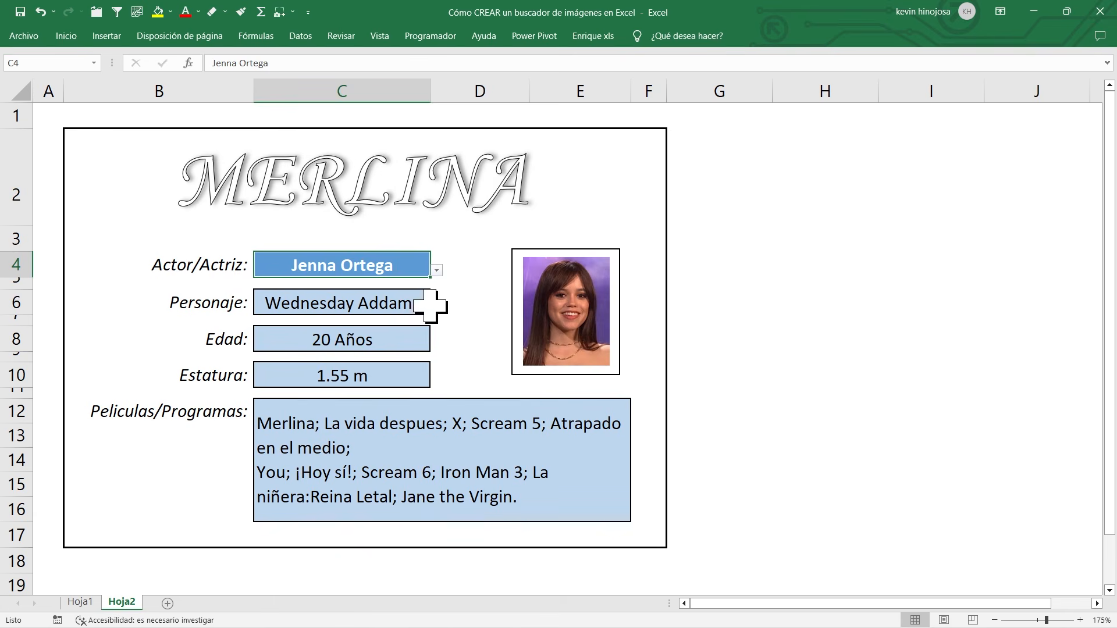